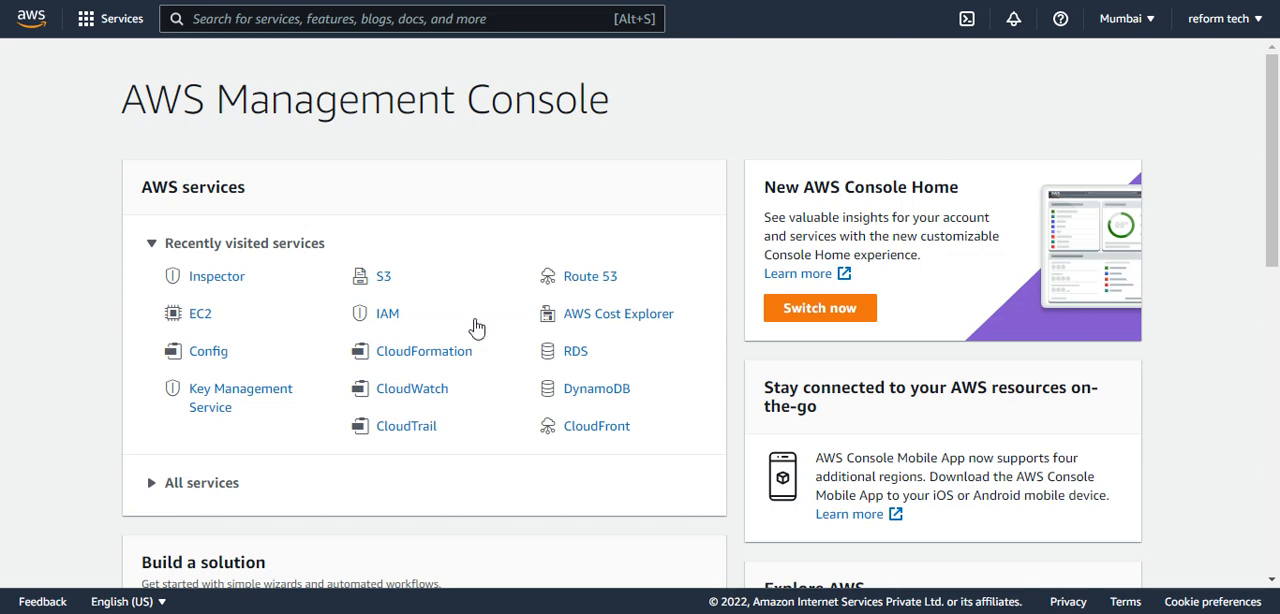
# Find the EC2 service and start launching a new instance.
pyautogui.click(406, 19)
pyautogui.write('ec2')
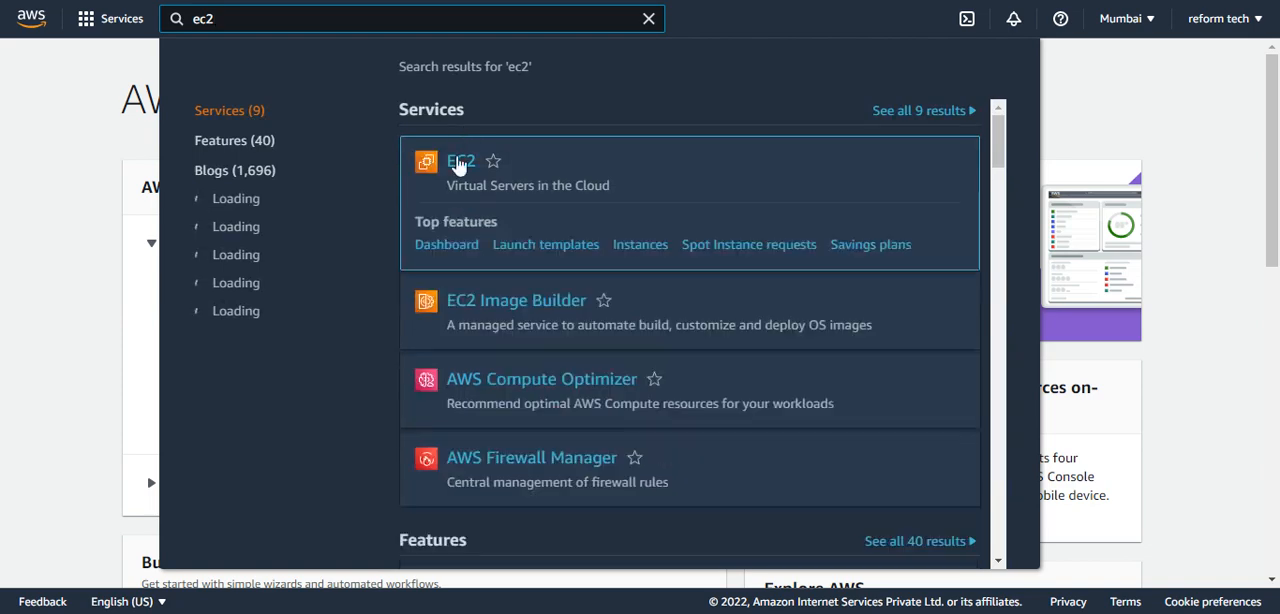
pyautogui.click(460, 161)
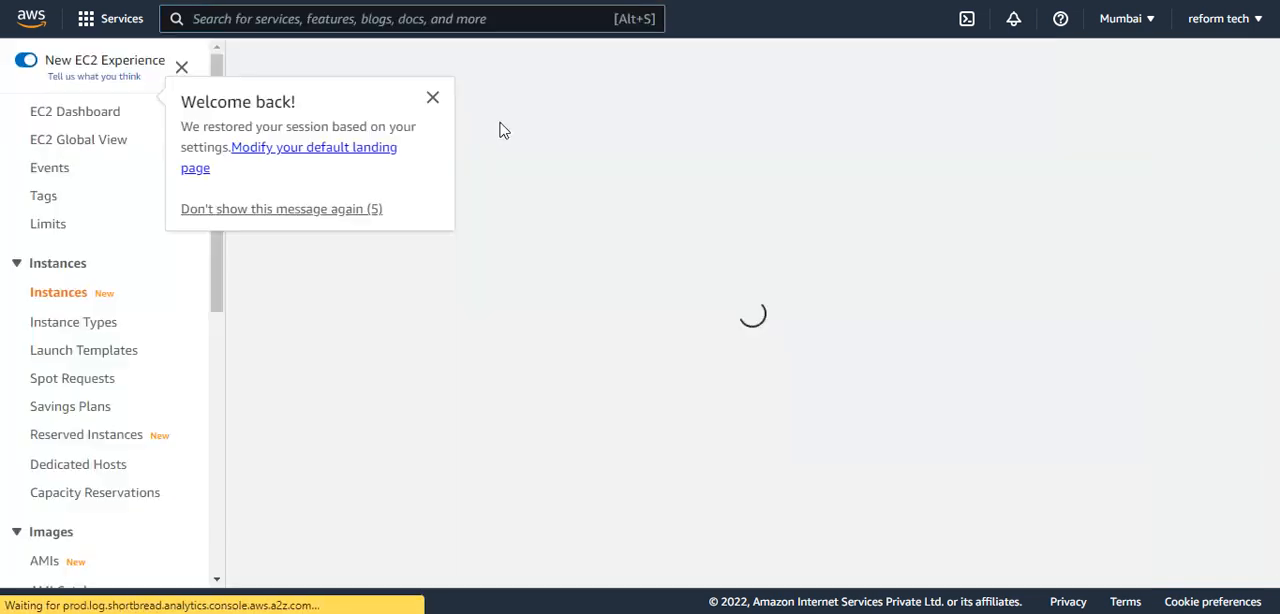
pyautogui.click(433, 98)
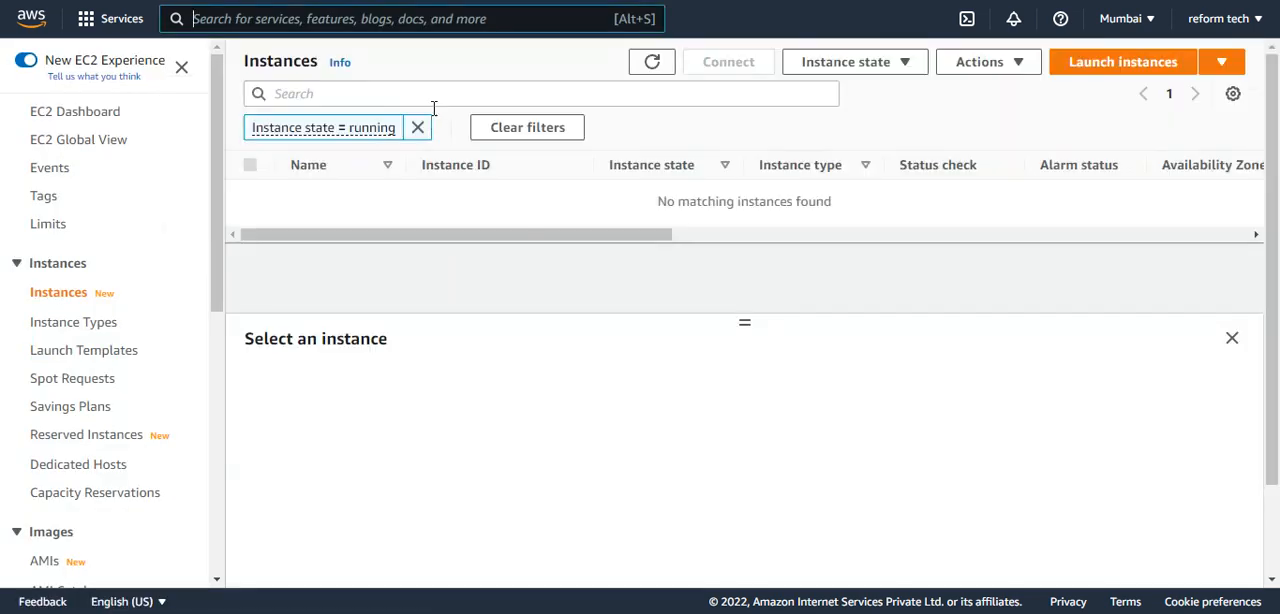
pyautogui.click(1112, 66)
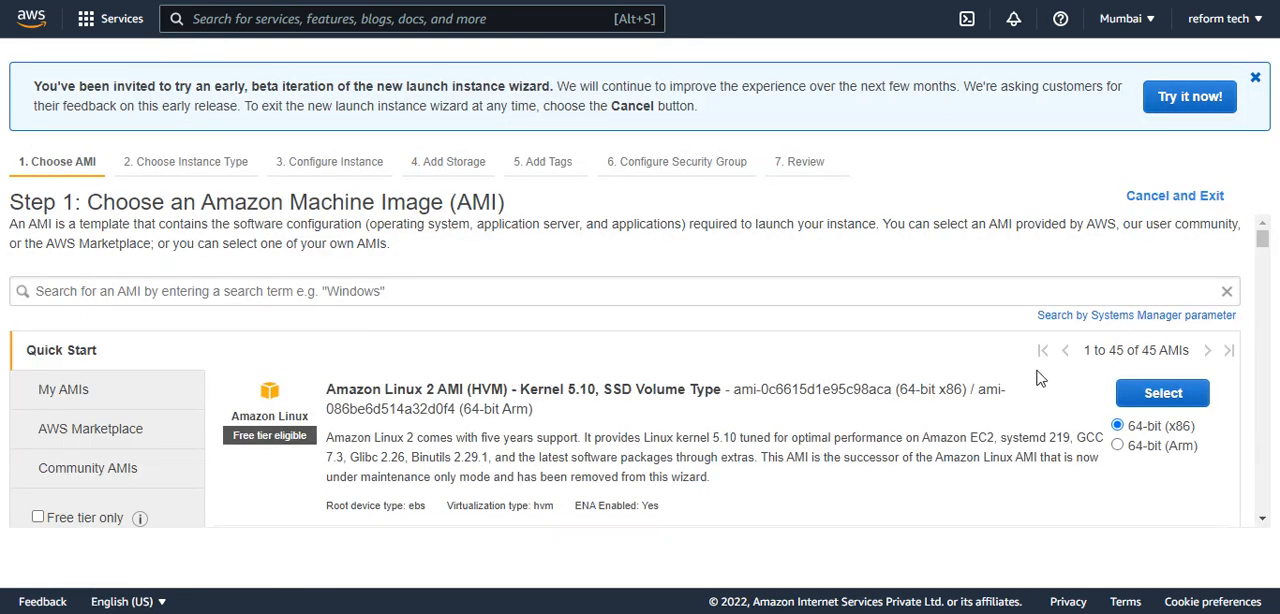
# Choose the 64-bit (x86) Amazon Linux 2 AMI with Kernel 5.10 and accept the default instance type, instance details and storage.
pyautogui.click(1131, 393)
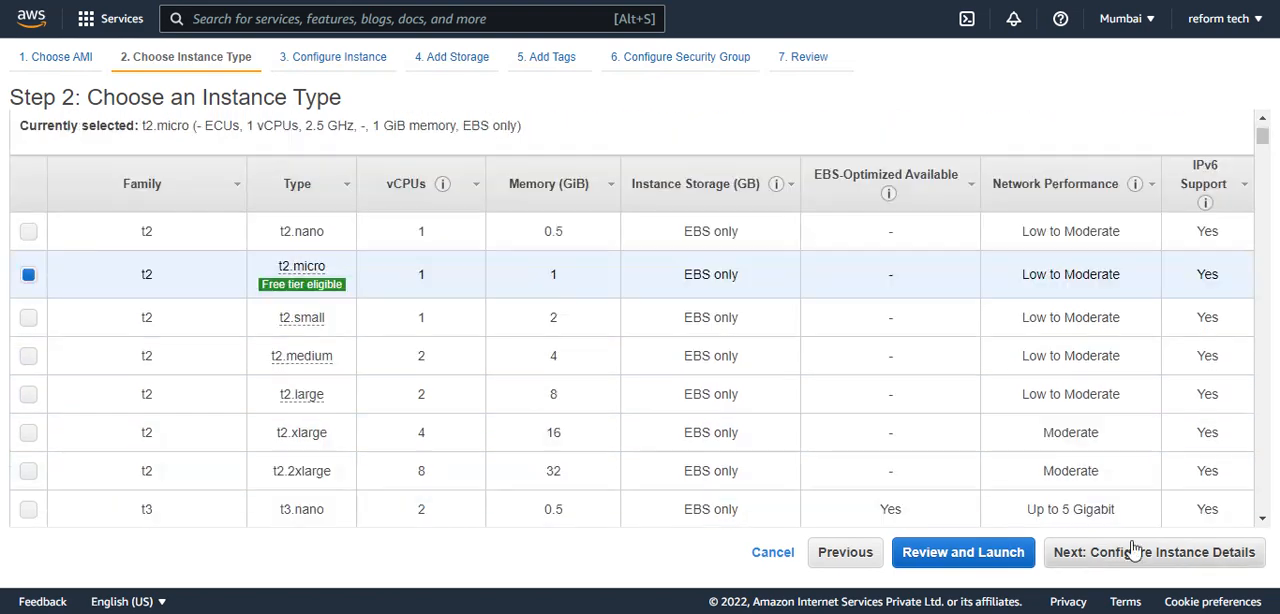
pyautogui.click(1110, 552)
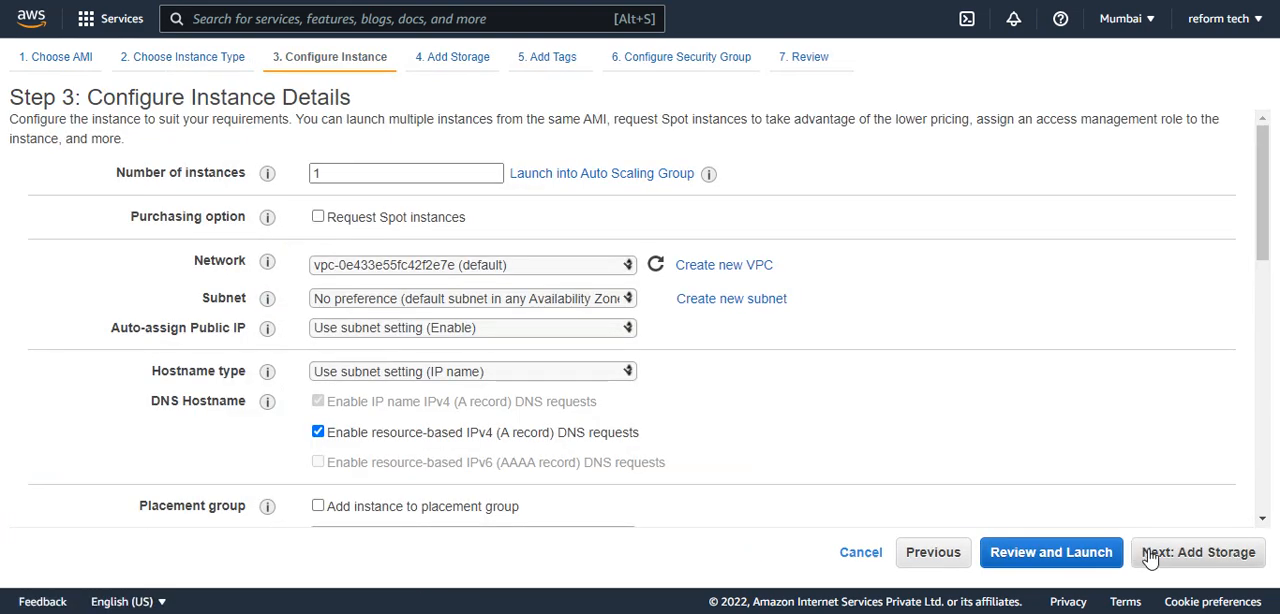
pyautogui.click(1150, 552)
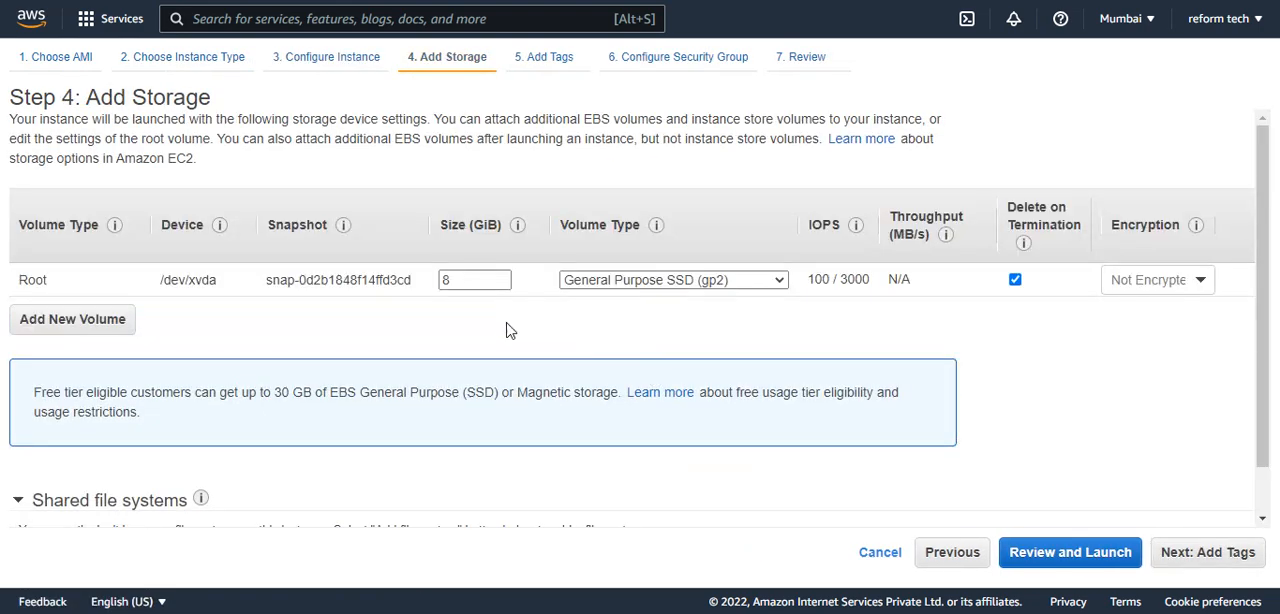
pyautogui.click(1196, 550)
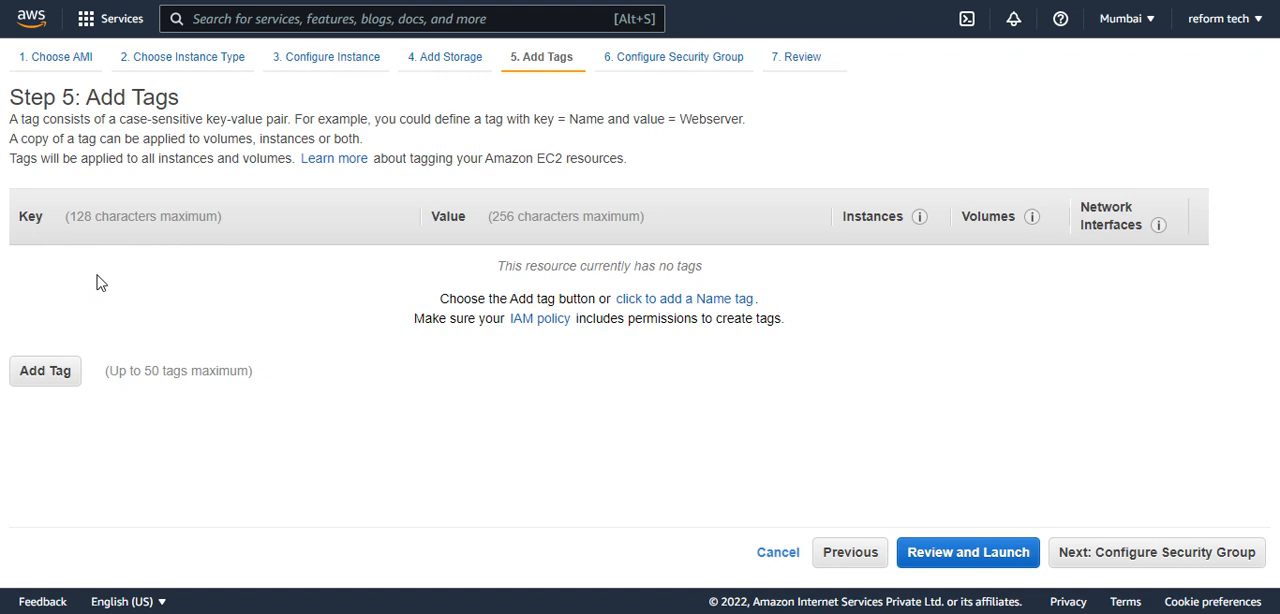
# Add a tag with key purpose and value test, and continue to the security group configuration.
pyautogui.click(57, 372)
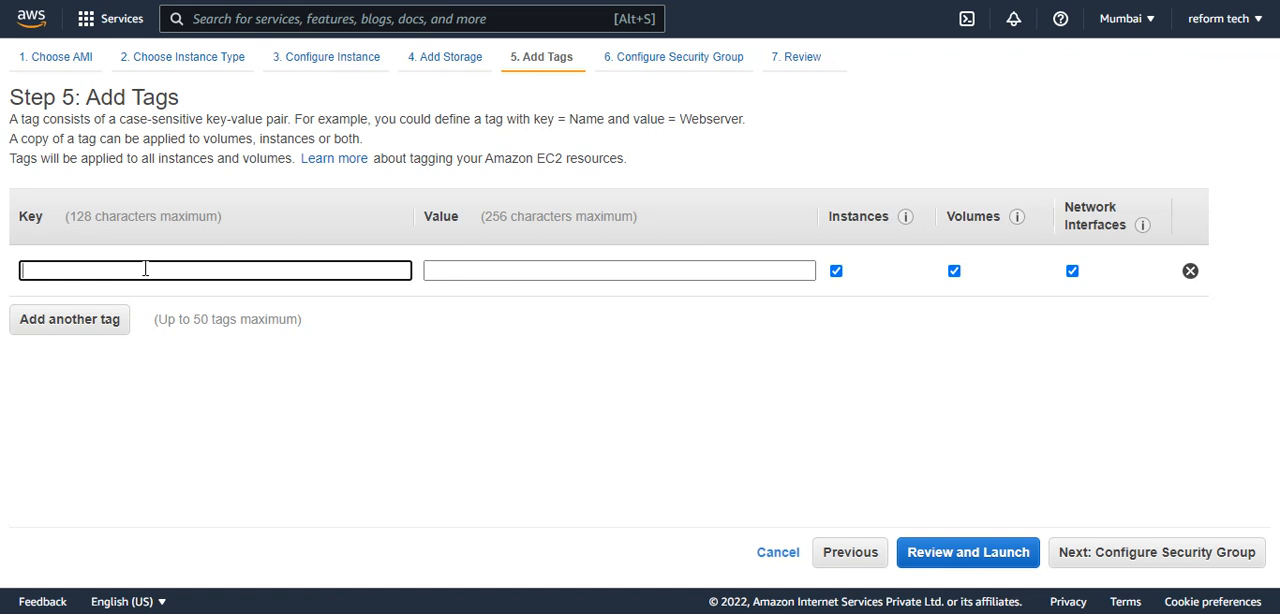
pyautogui.write('purpose')
pyautogui.press('Tab')
pyautogui.write('test')
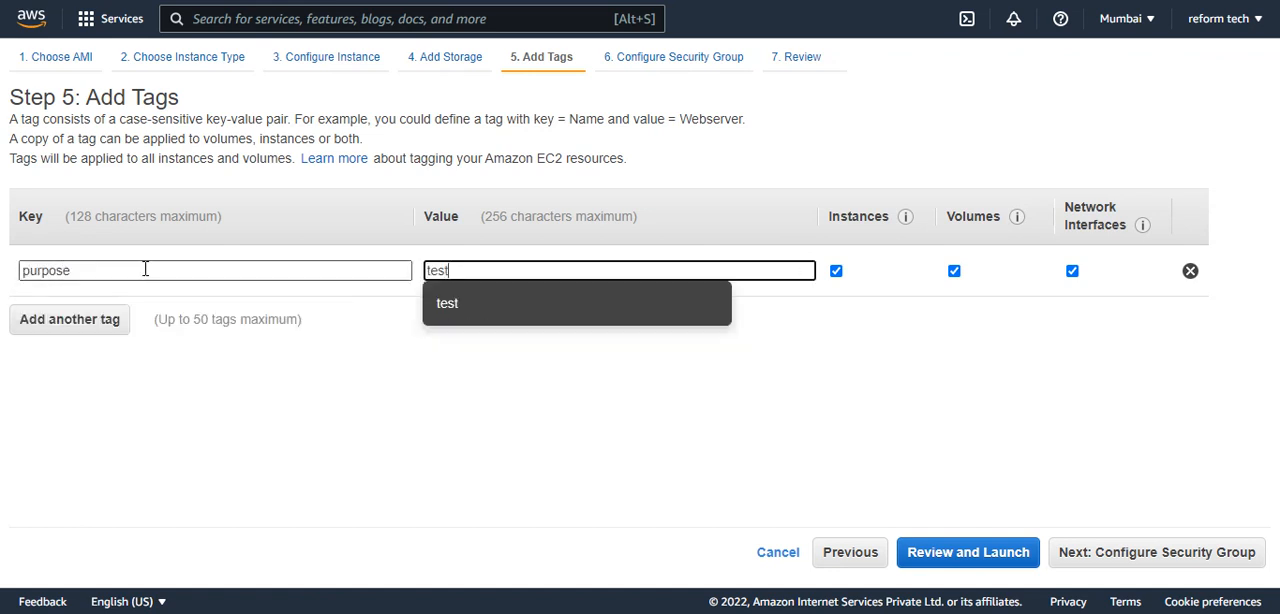
pyautogui.press('Tab')
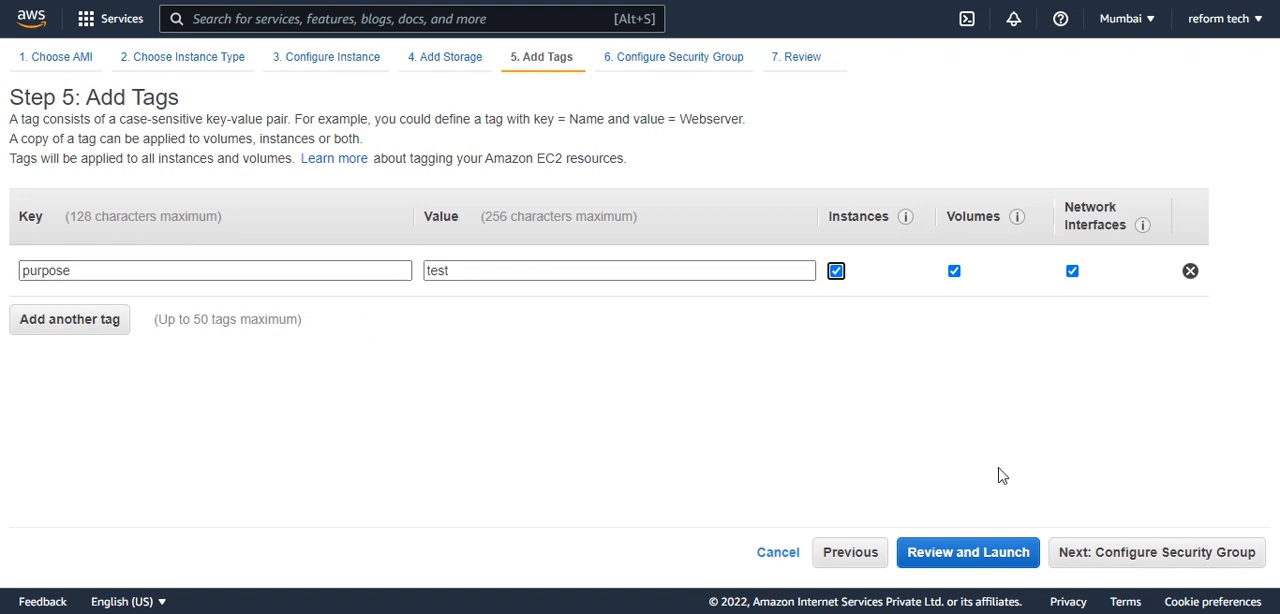
pyautogui.click(1128, 552)
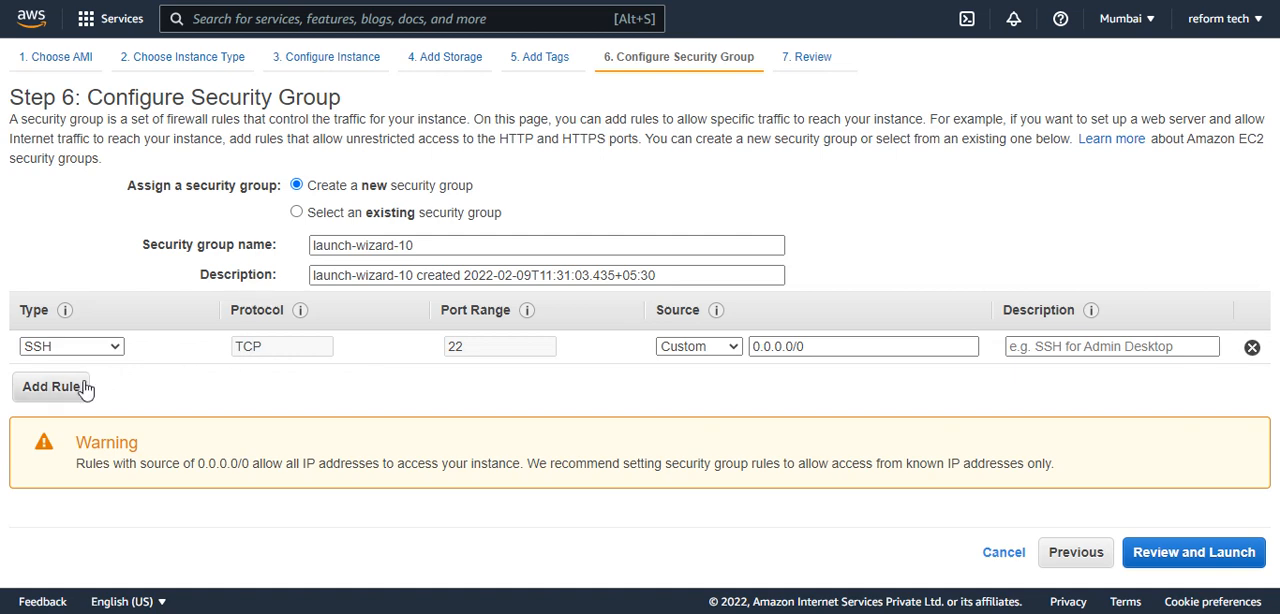
# Add a custom TCP rule for port 21 and an HTTP rule to the new security group.
pyautogui.click(52, 386)
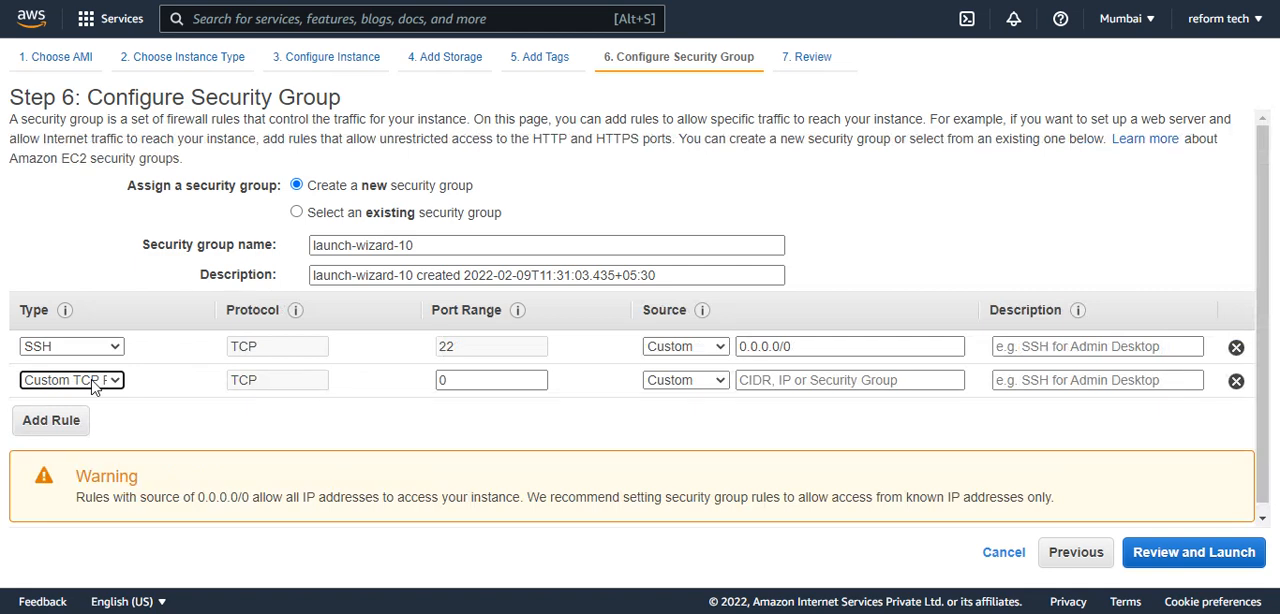
pyautogui.click(448, 384)
pyautogui.moveTo(454, 383); pyautogui.dragTo(389, 383)
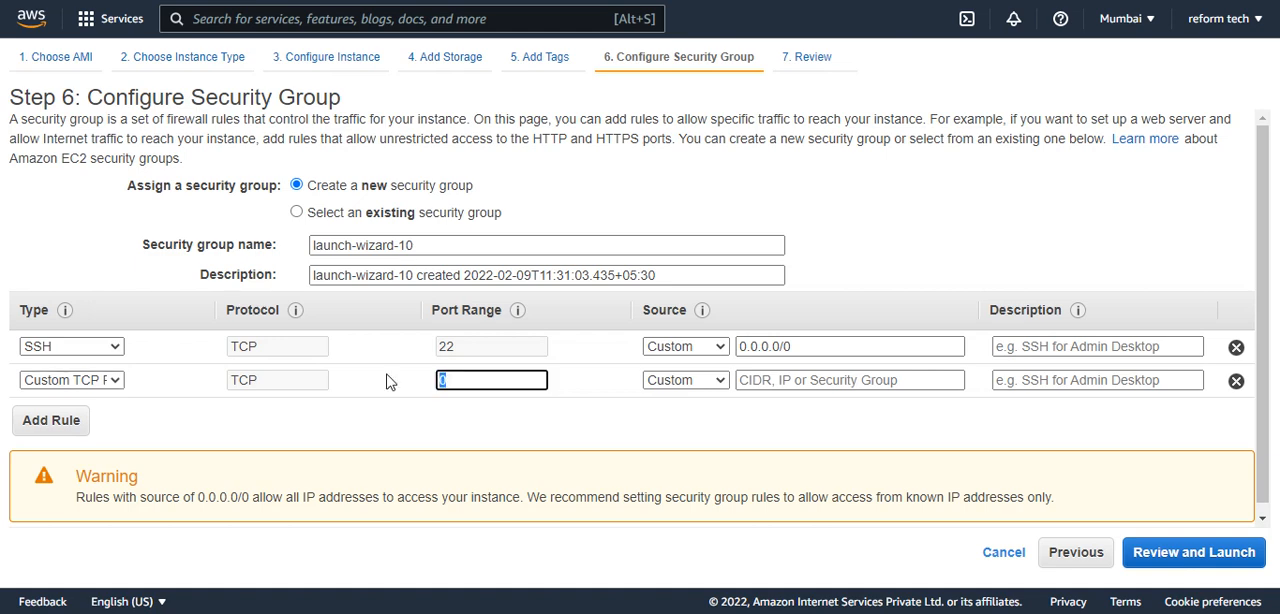
pyautogui.write('21')
pyautogui.click(83, 420)
pyautogui.click(83, 416)
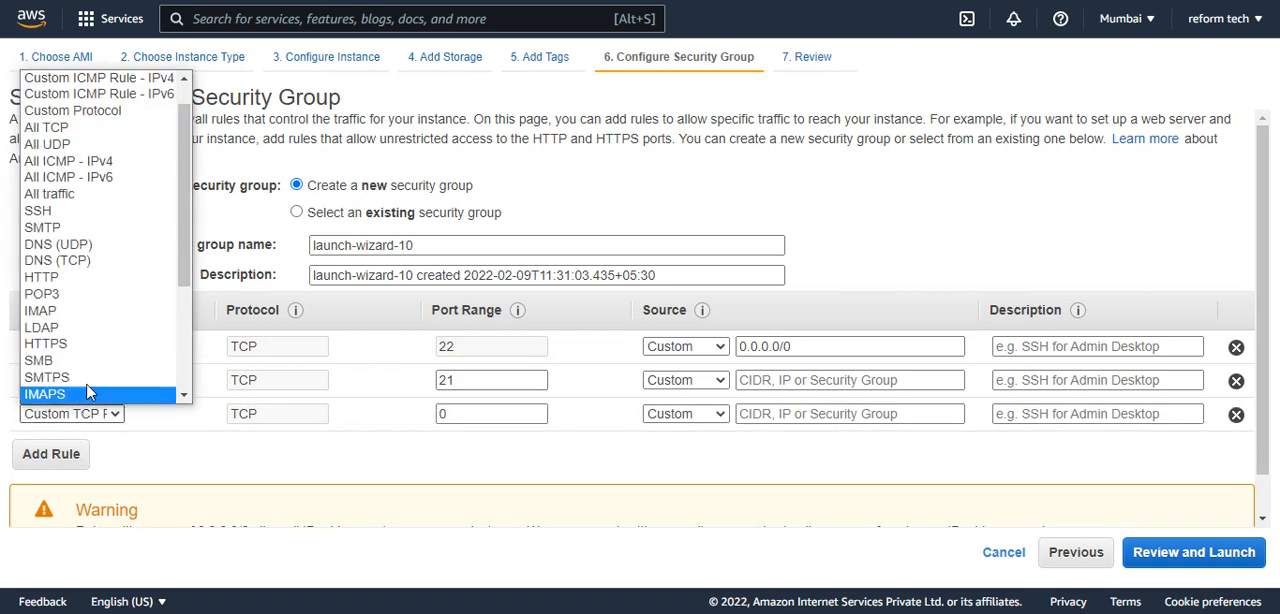
pyautogui.click(80, 287)
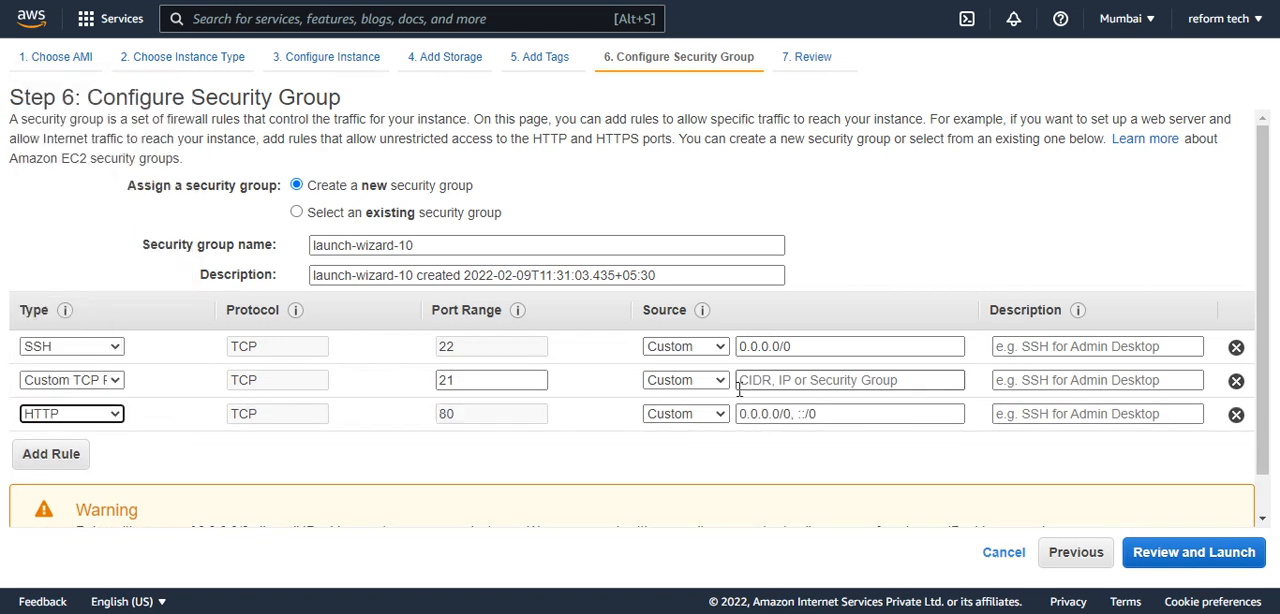
# Set the source of the port 21 rule and the HTTP rule to Anywhere.
pyautogui.click(686, 382)
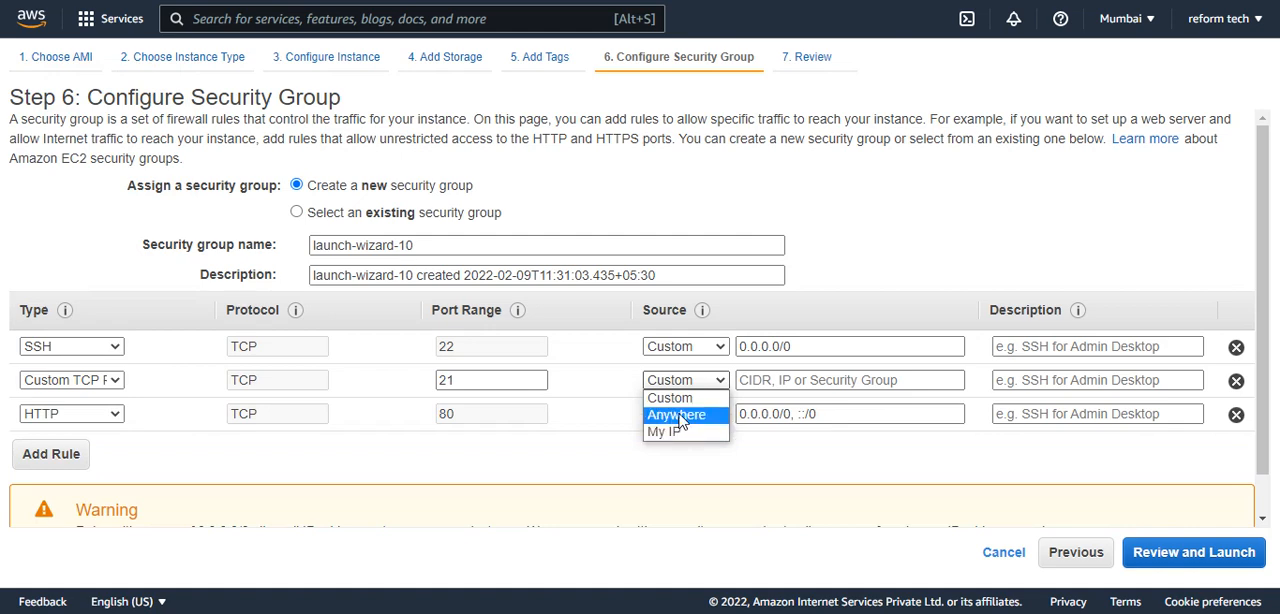
pyautogui.click(676, 414)
pyautogui.click(680, 413)
pyautogui.click(678, 449)
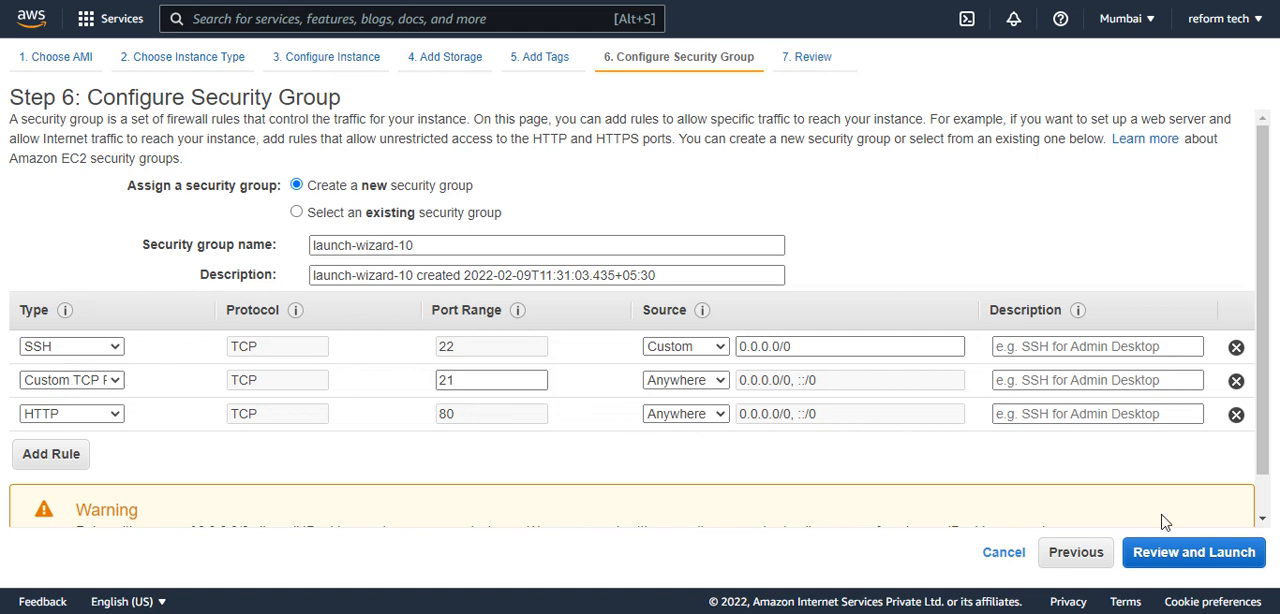
# Launch the reviewed instance with the existing reformtech key pair and refresh its entry in the instance list.
pyautogui.click(1160, 555)
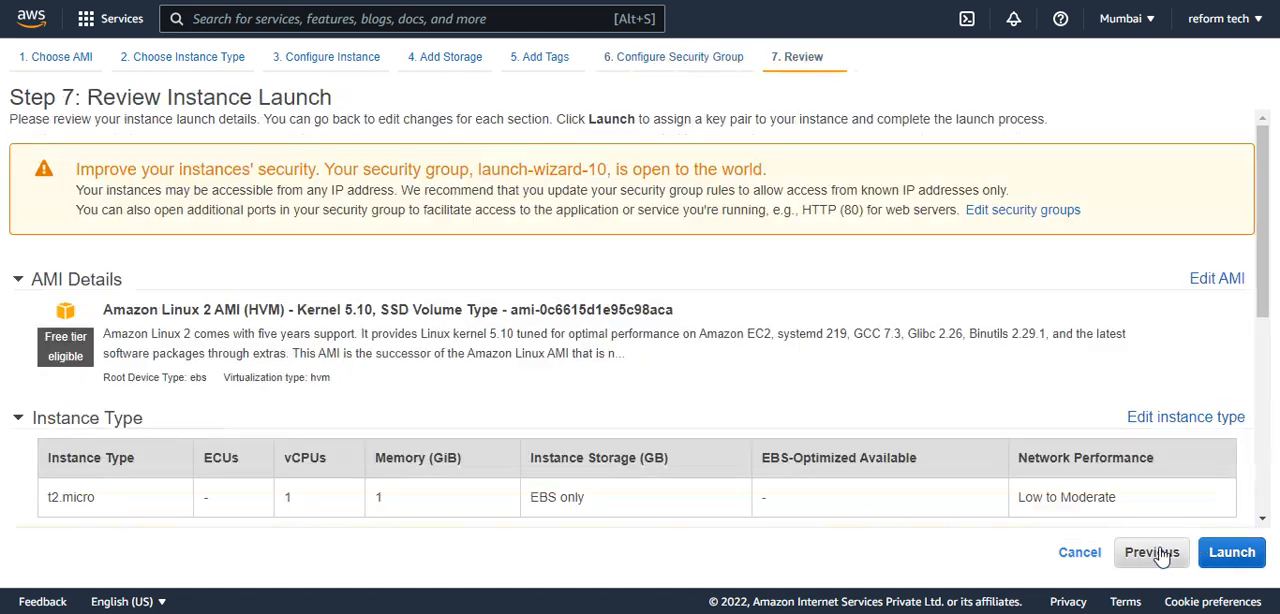
pyautogui.click(1225, 553)
pyautogui.click(430, 407)
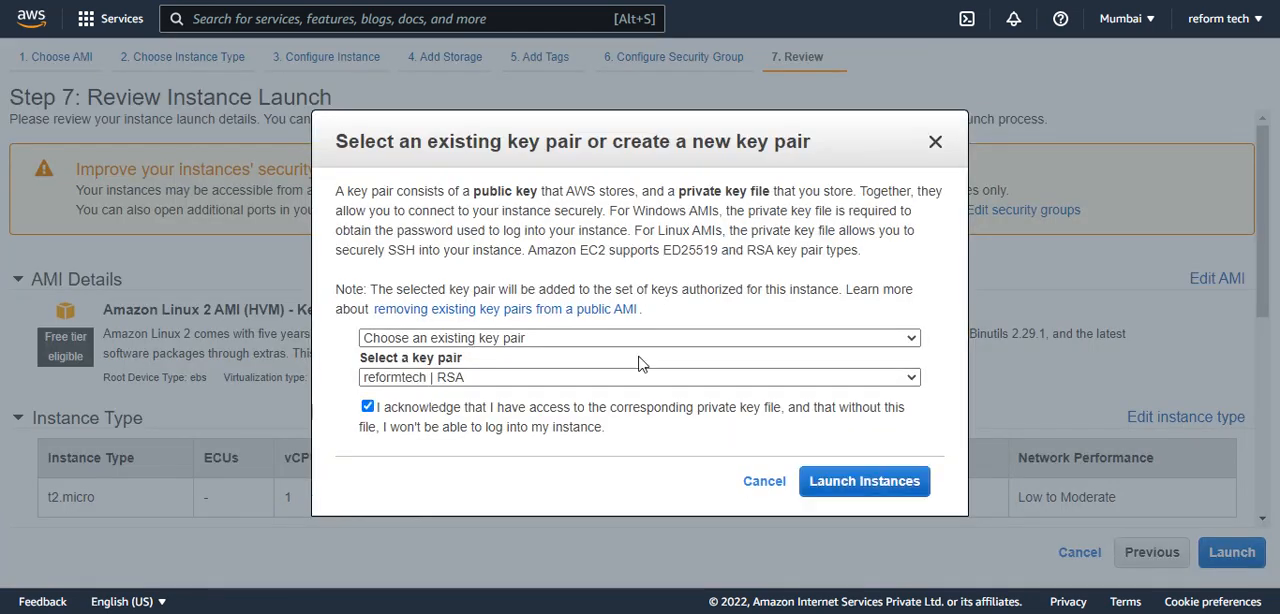
pyautogui.click(868, 484)
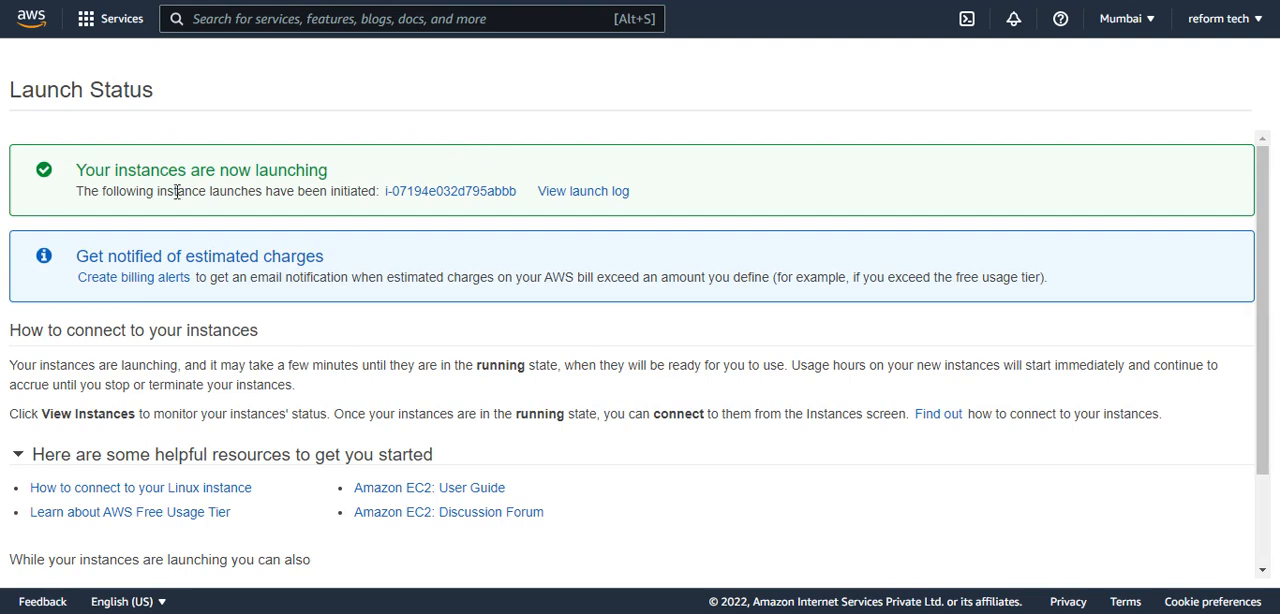
pyautogui.click(416, 194)
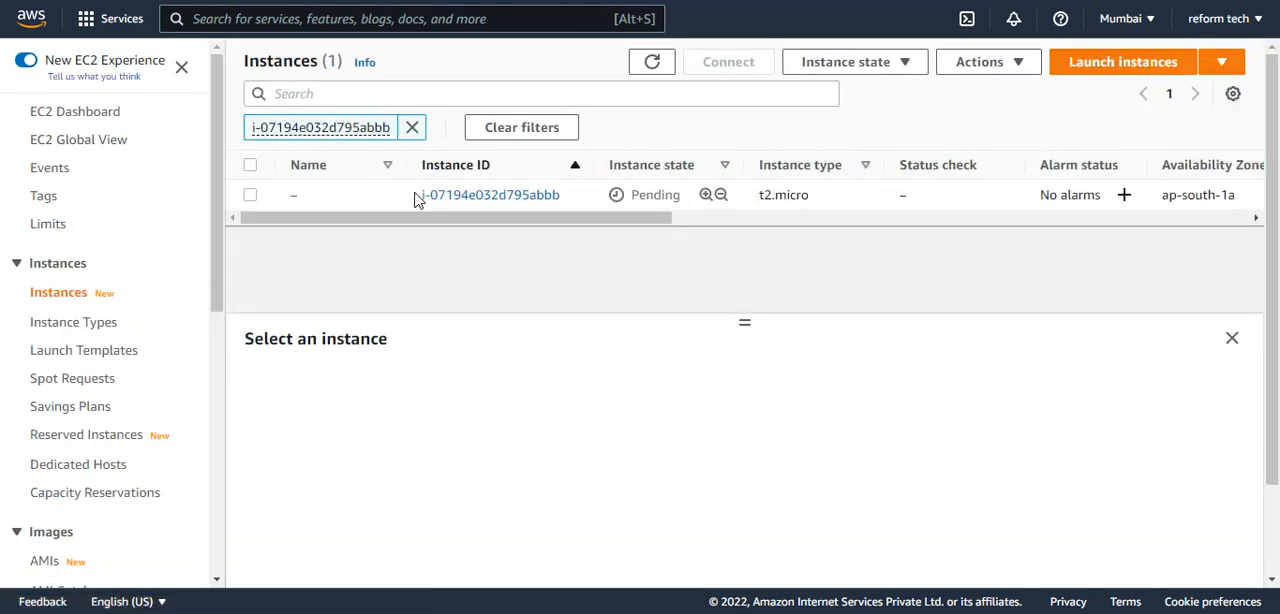
pyautogui.click(651, 70)
# Open the Inspector service in a duplicate of the current browser tab.
pyautogui.rightClick(110, 1)
pyautogui.click(162, 66)
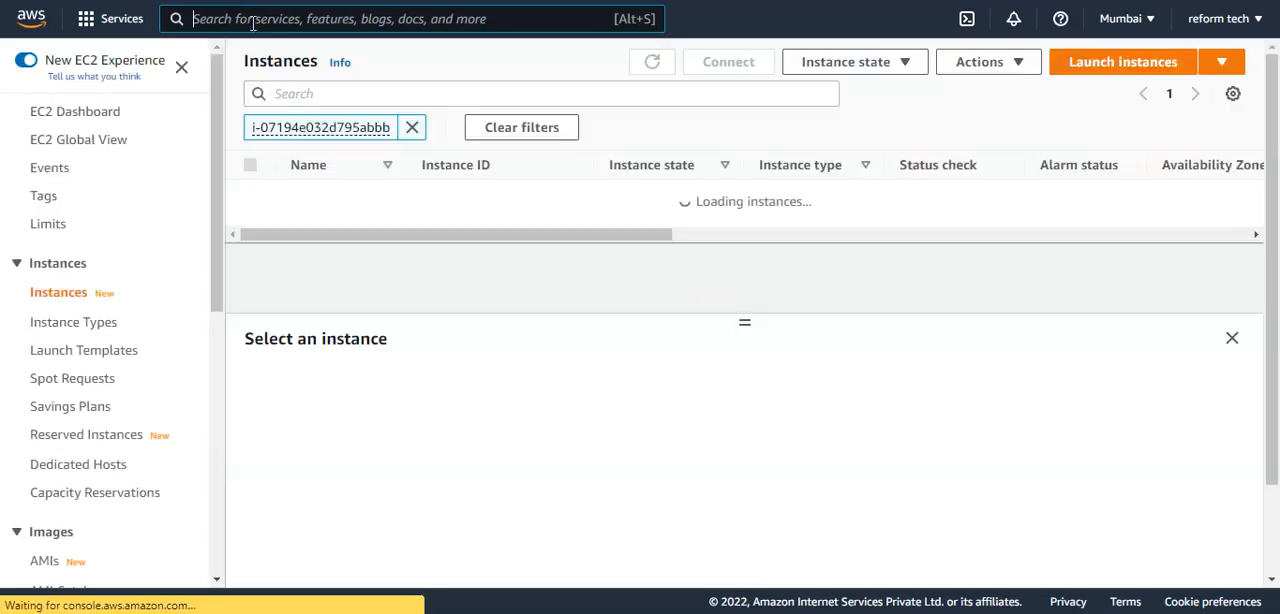
pyautogui.click(252, 19)
pyautogui.write('insp')
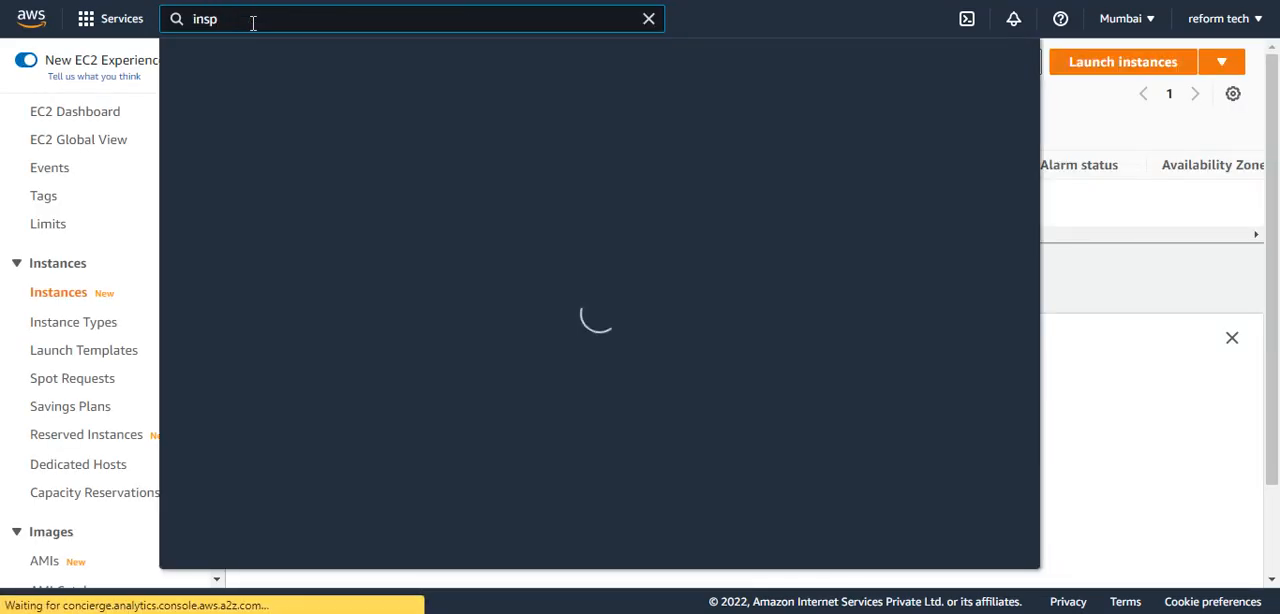
pyautogui.click(478, 160)
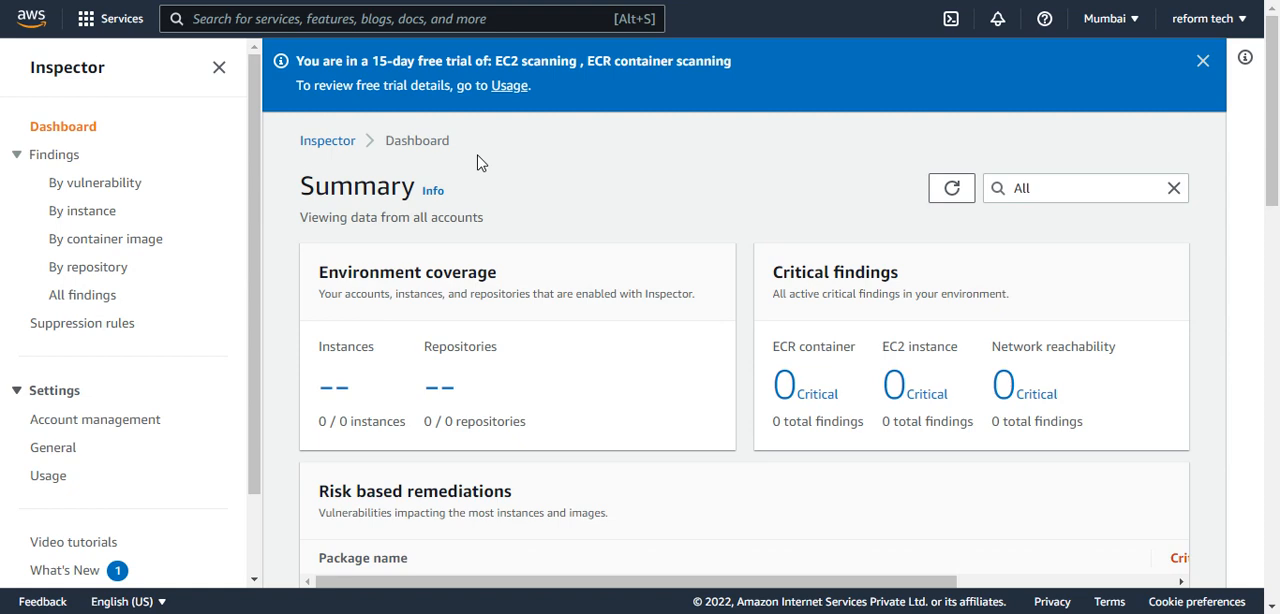
# Look over the Inspector dashboard, switch to the classic Amazon Inspector and start its advanced assessment setup.
pyautogui.scroll(-1, 514, 237)
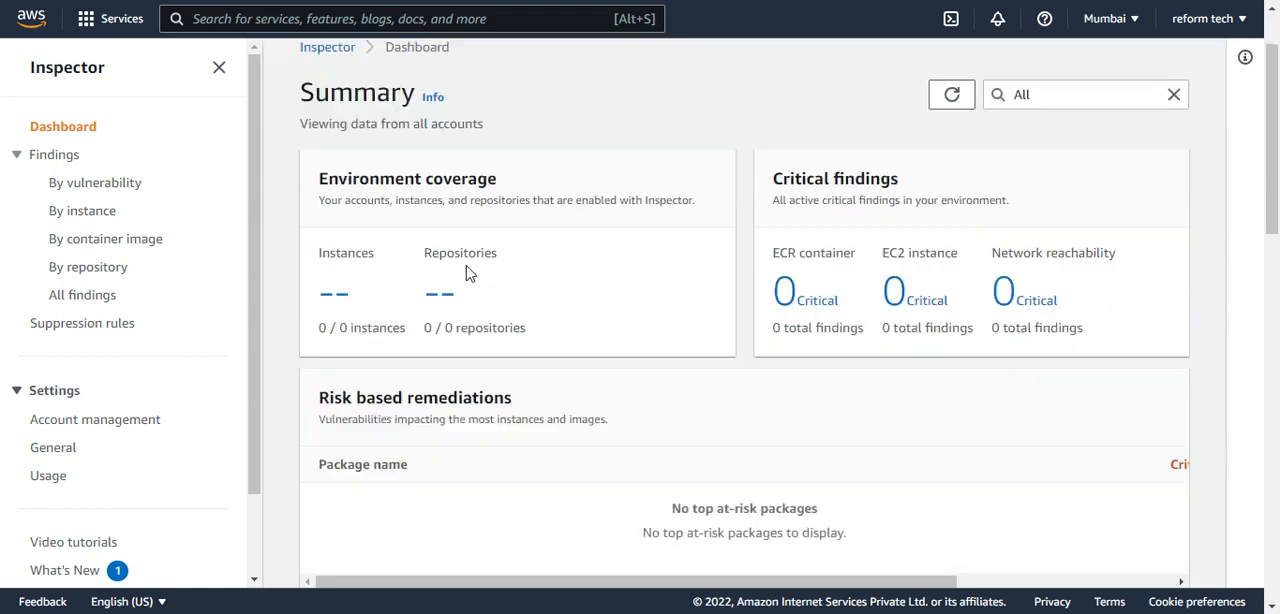
pyautogui.scroll(1, 429, 271)
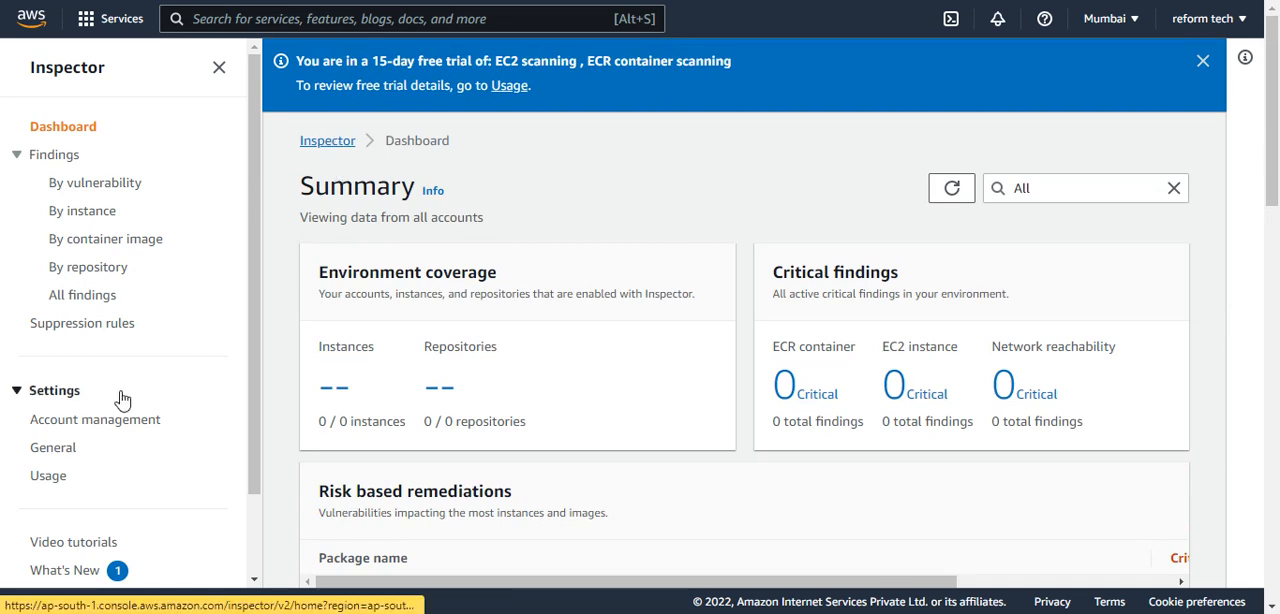
pyautogui.scroll(-2, 118, 410)
pyautogui.click(107, 541)
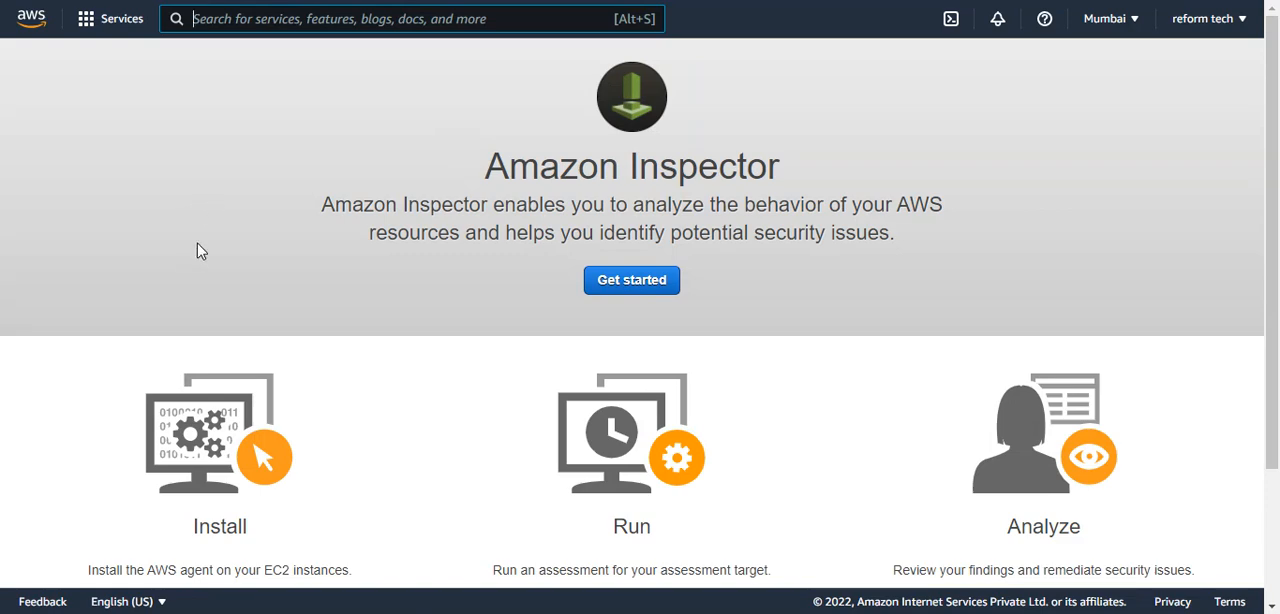
pyautogui.click(623, 280)
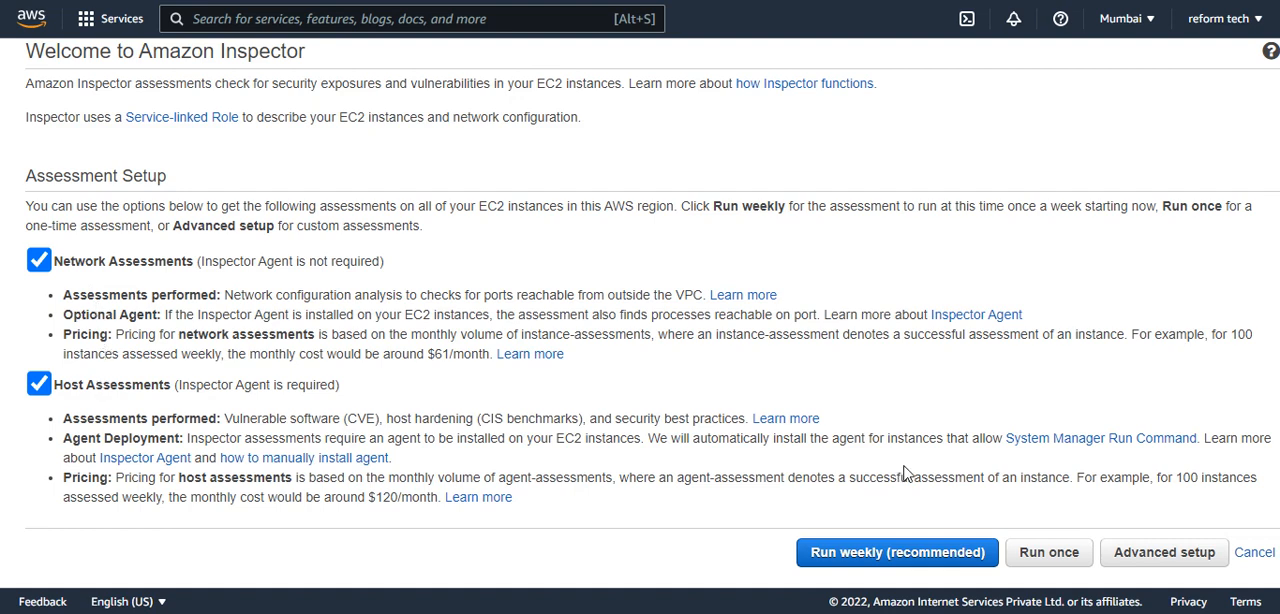
pyautogui.click(1166, 557)
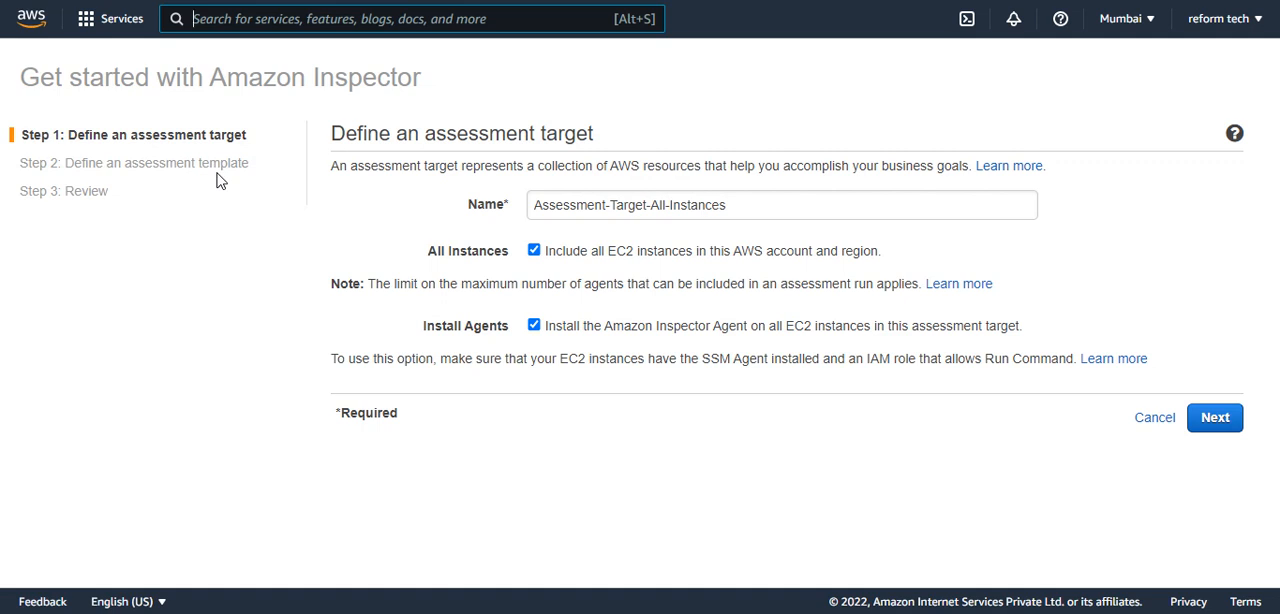
# Name the assessment target test-ec2.
pyautogui.click(565, 204)
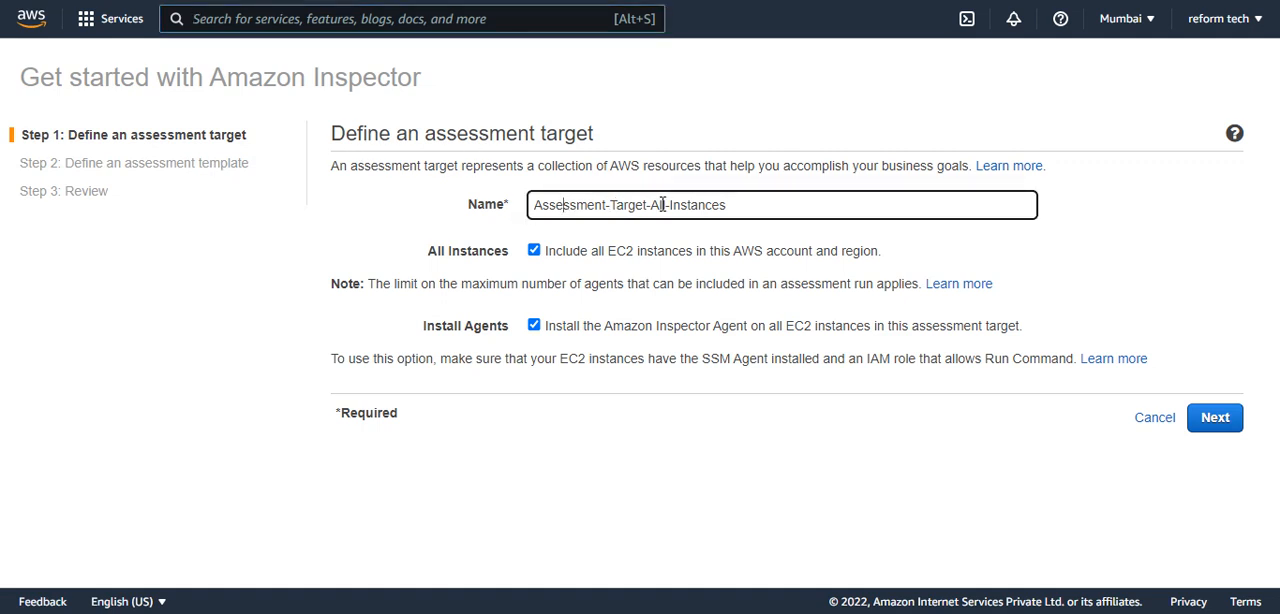
pyautogui.moveTo(729, 204); pyautogui.dragTo(399, 204)
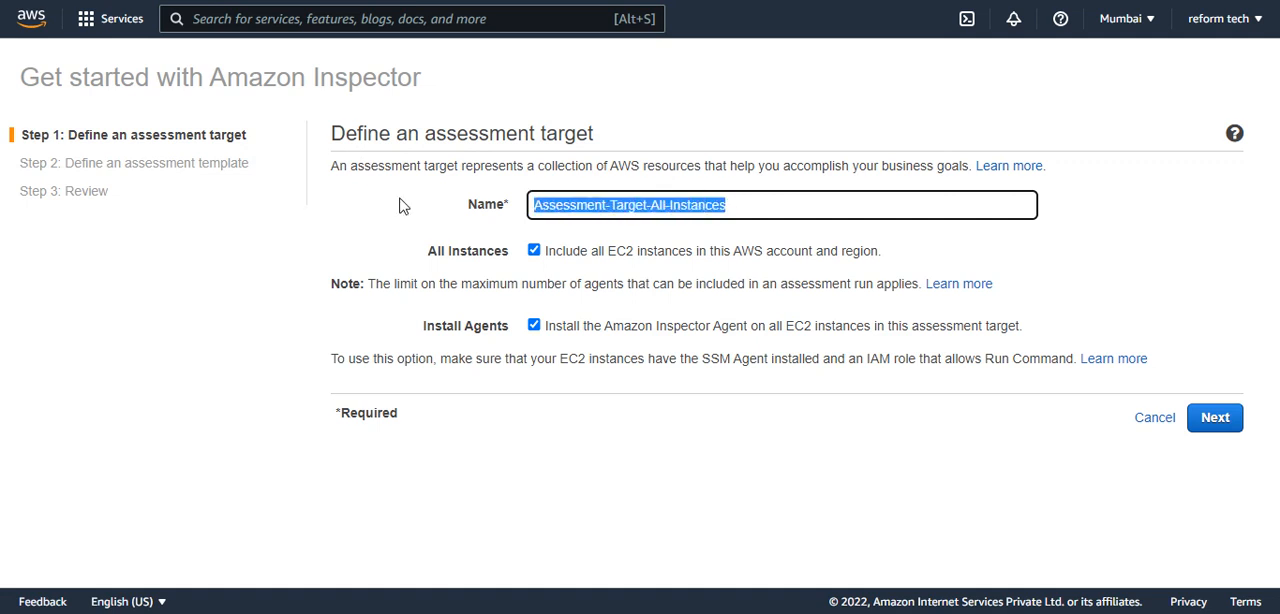
pyautogui.press('BackSpace')
pyautogui.write('test-ec2')
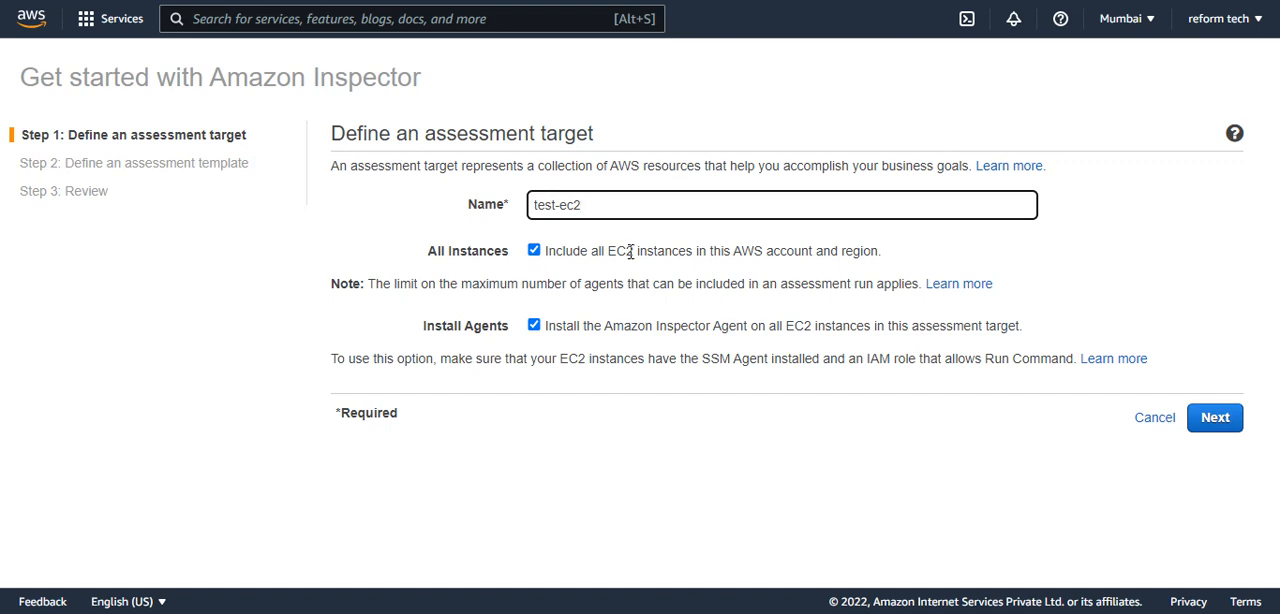
# Restrict the assessment target to instances tagged purpose = test instead of all instances, keep agent installation enabled and continue to the template.
pyautogui.click(534, 251)
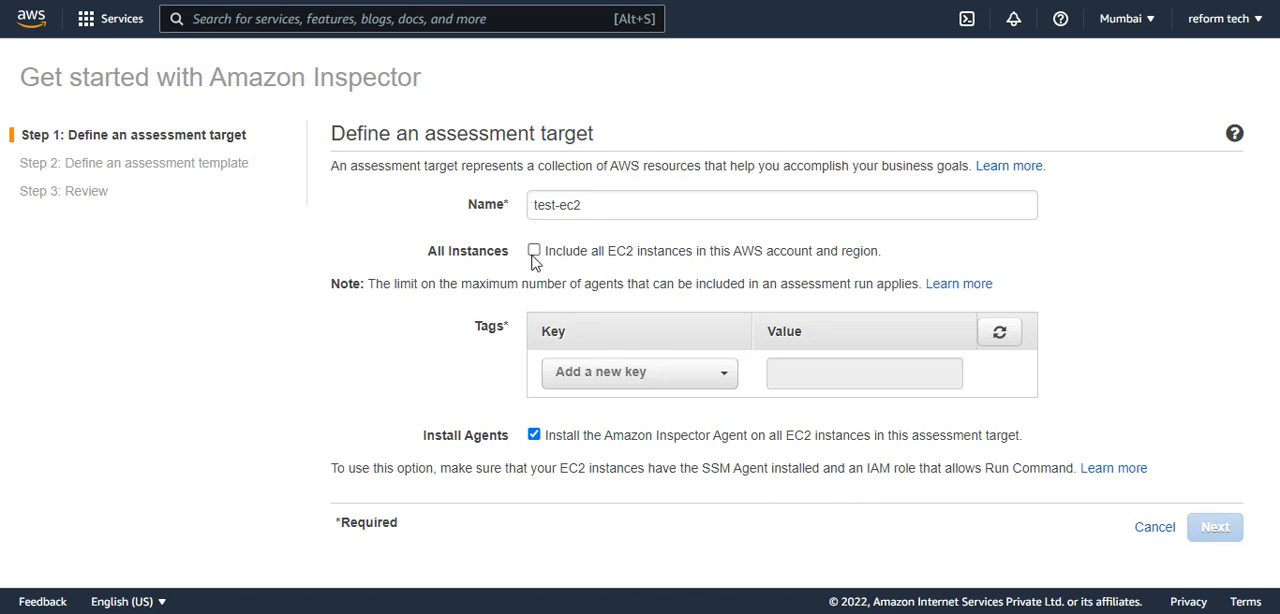
pyautogui.click(595, 390)
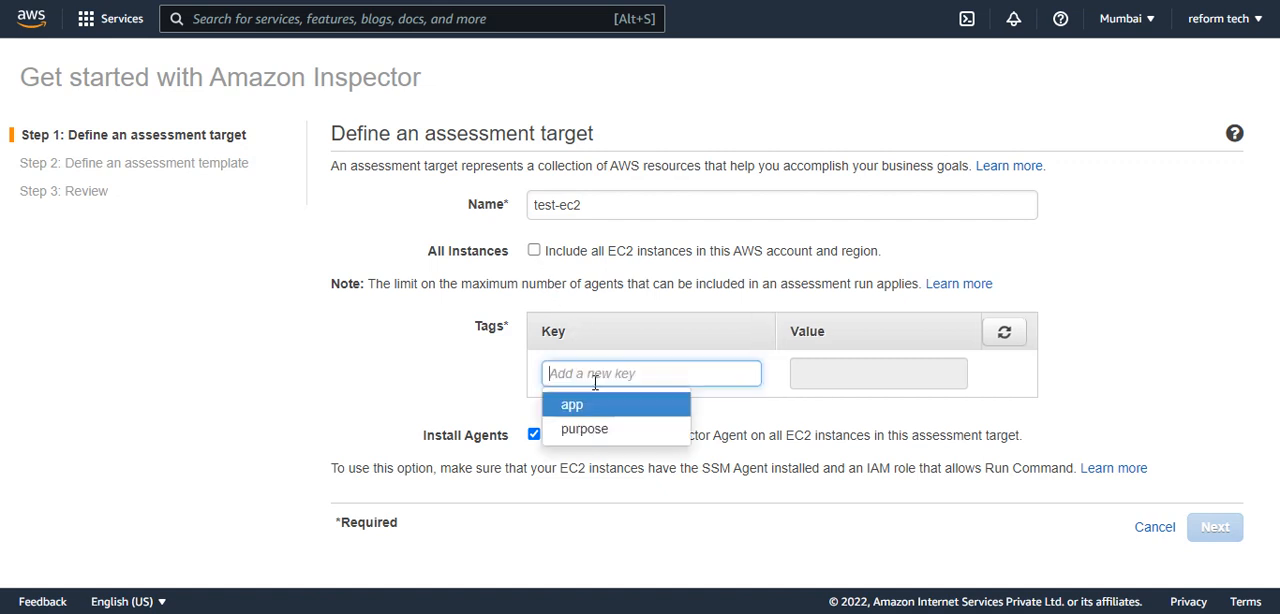
pyautogui.click(589, 437)
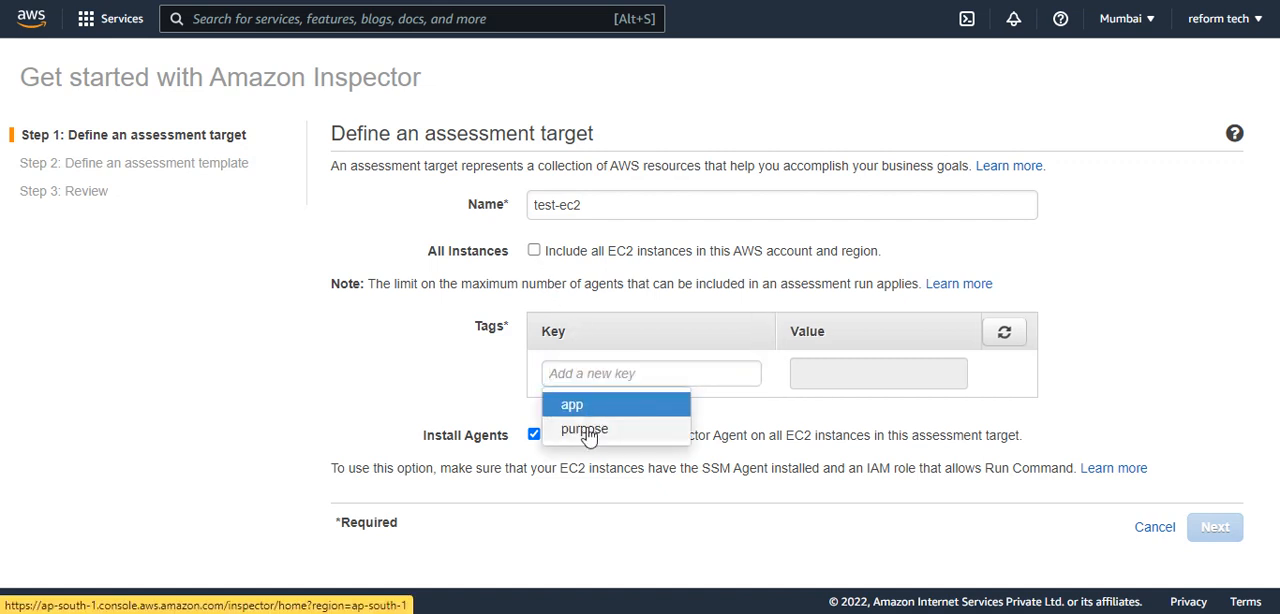
pyautogui.click(778, 373)
pyautogui.click(765, 432)
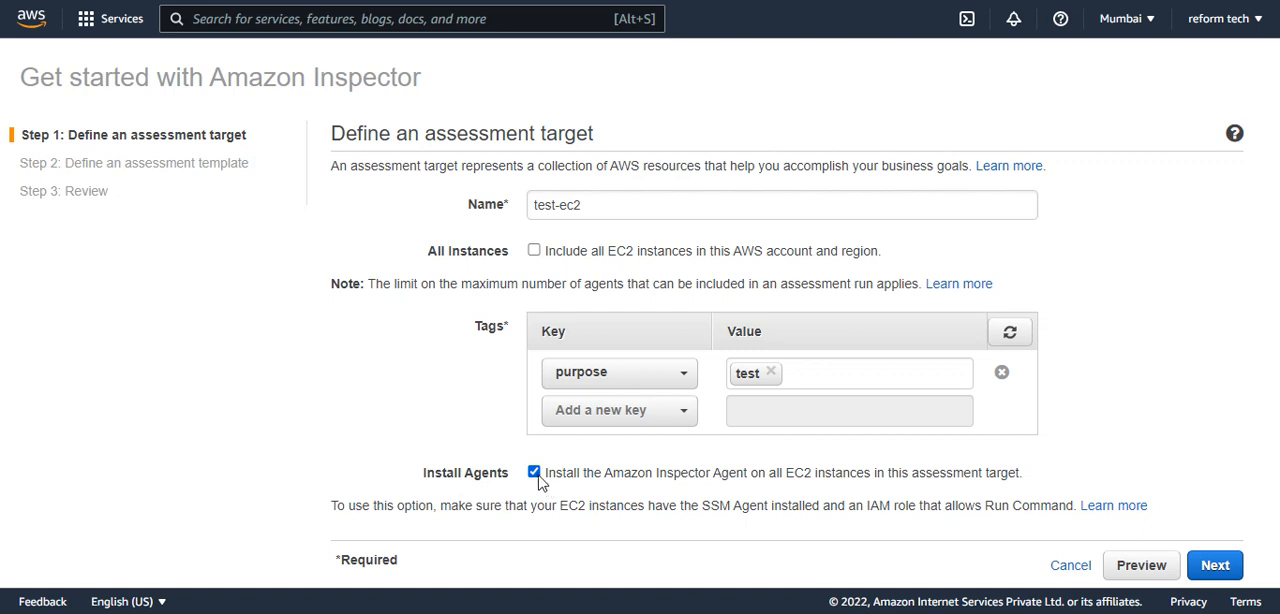
pyautogui.moveTo(567, 477); pyautogui.dragTo(828, 477)
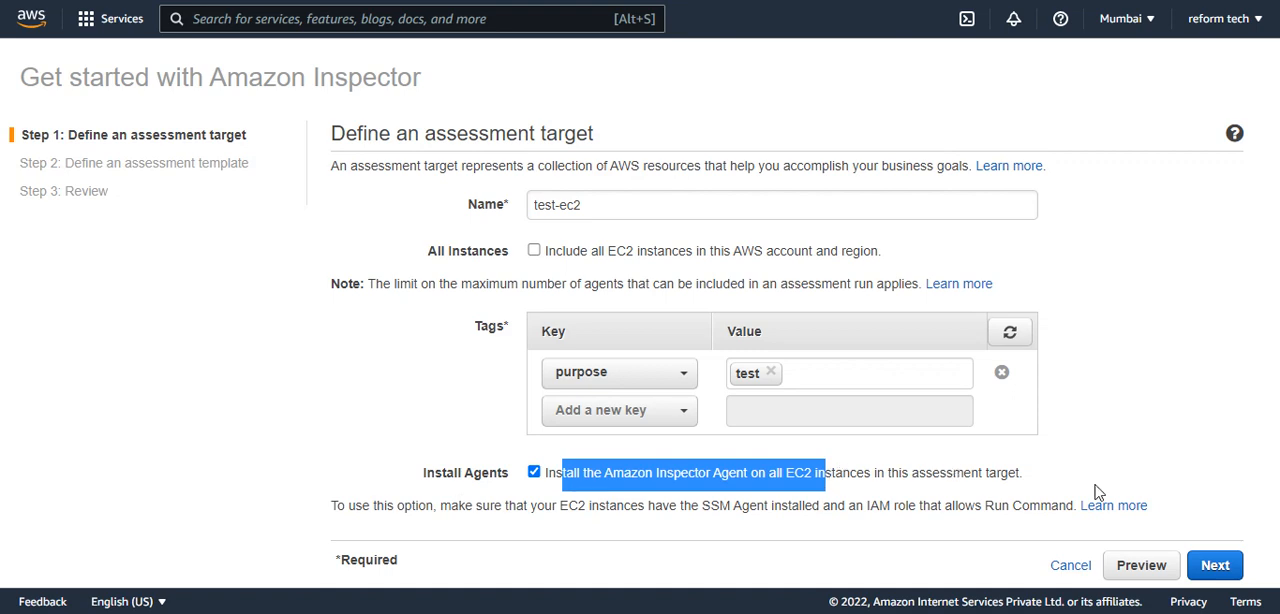
pyautogui.click(1224, 567)
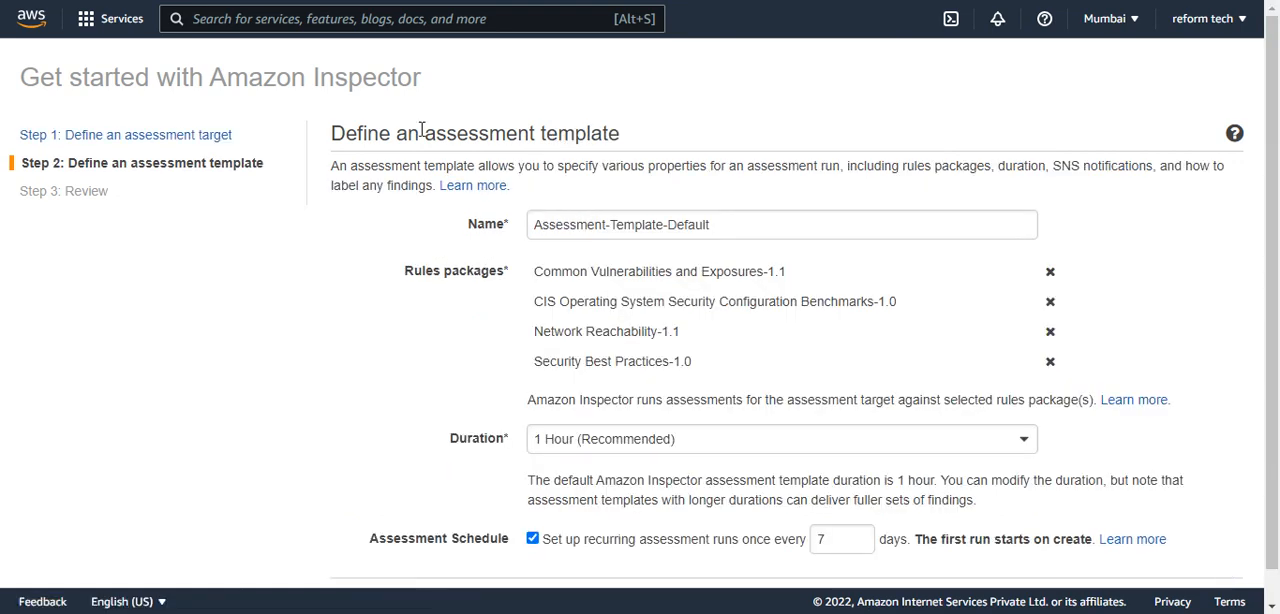
# Look over the assessment template's default name and its preselected rules packages.
pyautogui.doubleClick(727, 224)
pyautogui.click(741, 226)
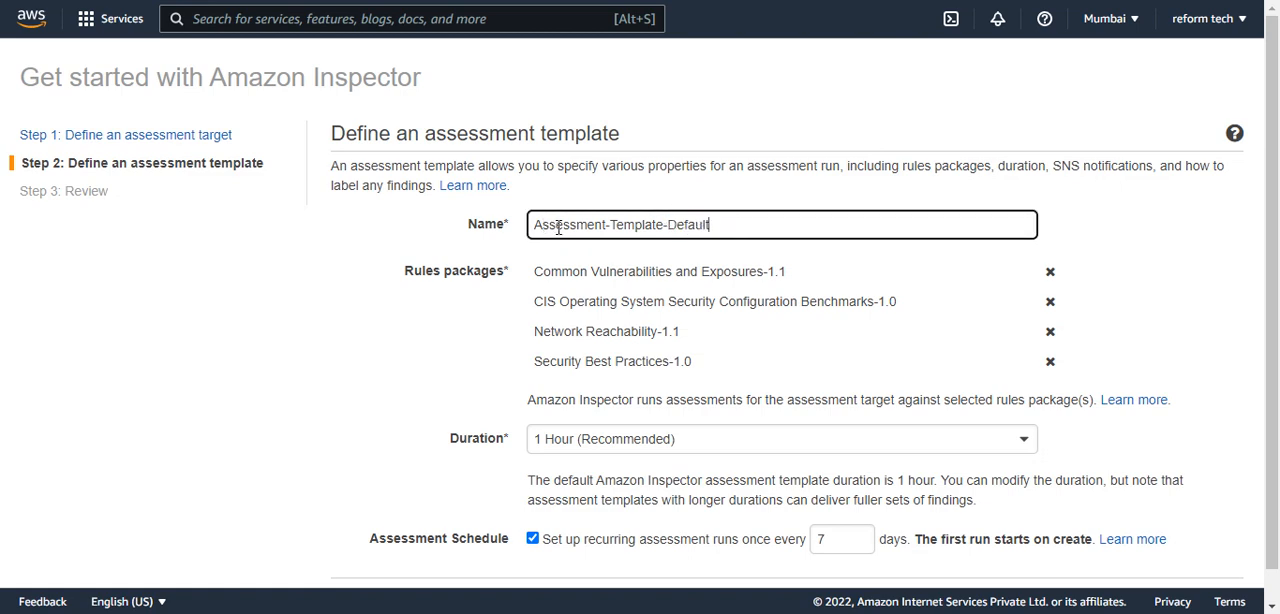
pyautogui.scroll(-1, 558, 227)
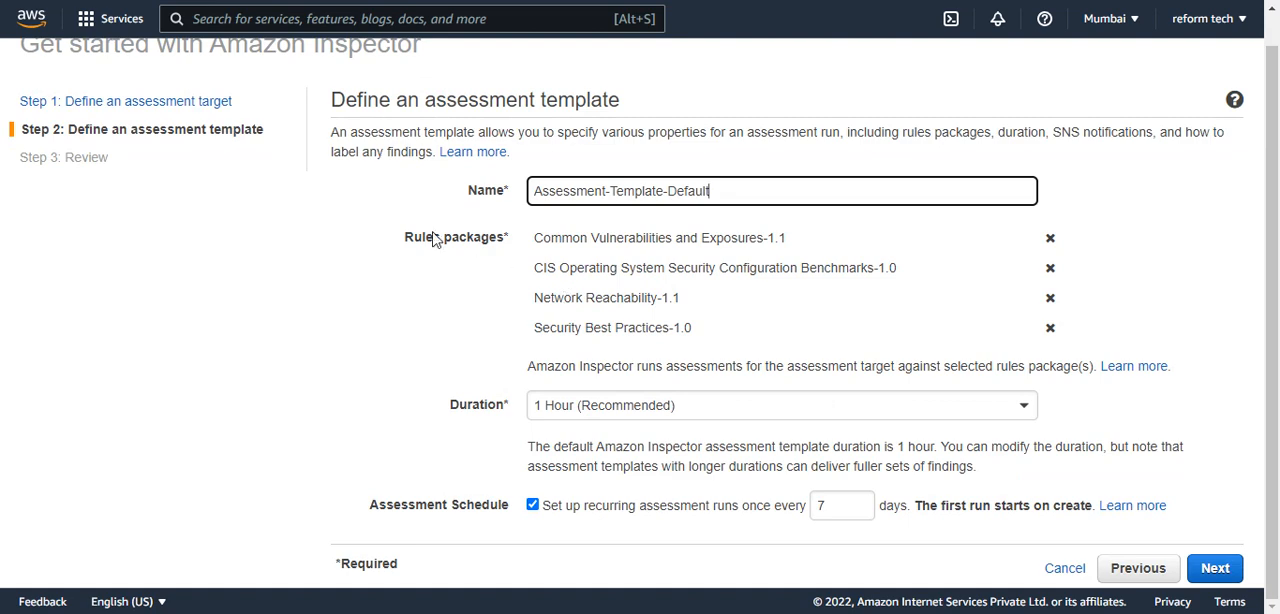
pyautogui.moveTo(542, 298); pyautogui.dragTo(610, 300)
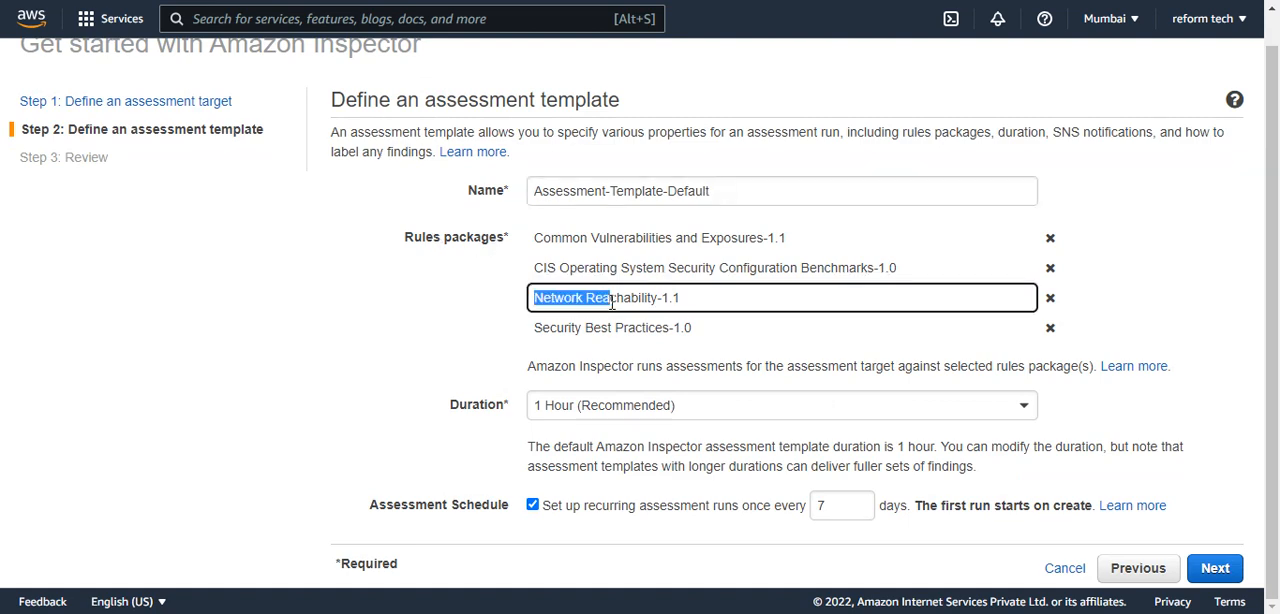
pyautogui.moveTo(544, 327); pyautogui.dragTo(611, 318)
pyautogui.moveTo(583, 268); pyautogui.dragTo(668, 268)
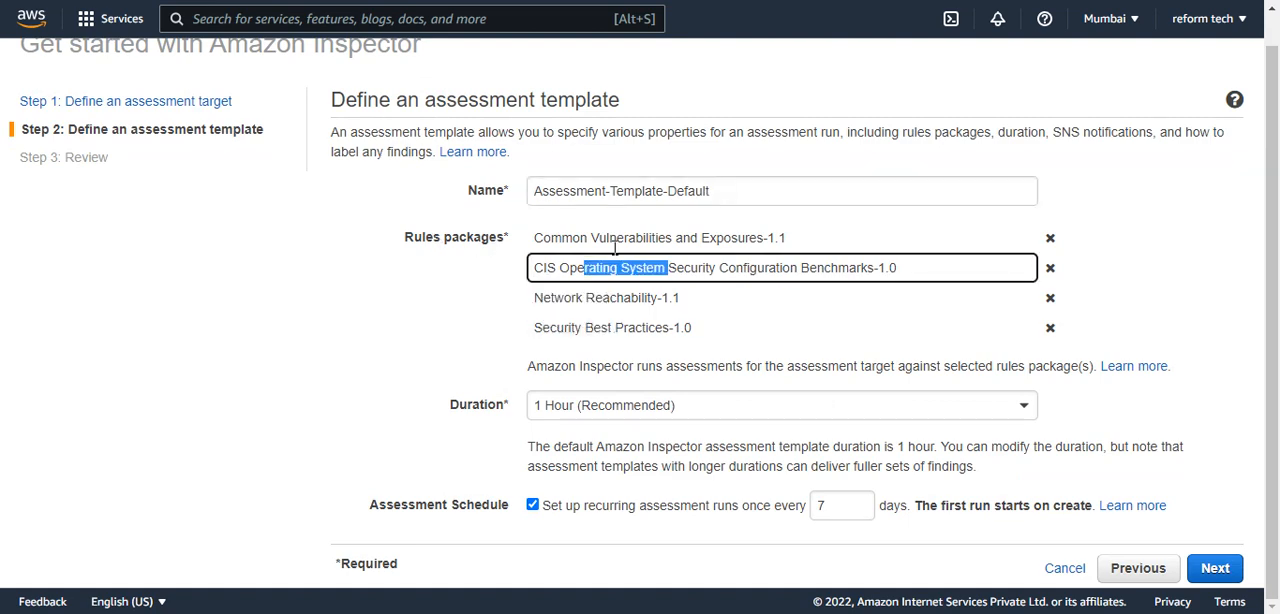
pyautogui.moveTo(563, 237); pyautogui.dragTo(723, 242)
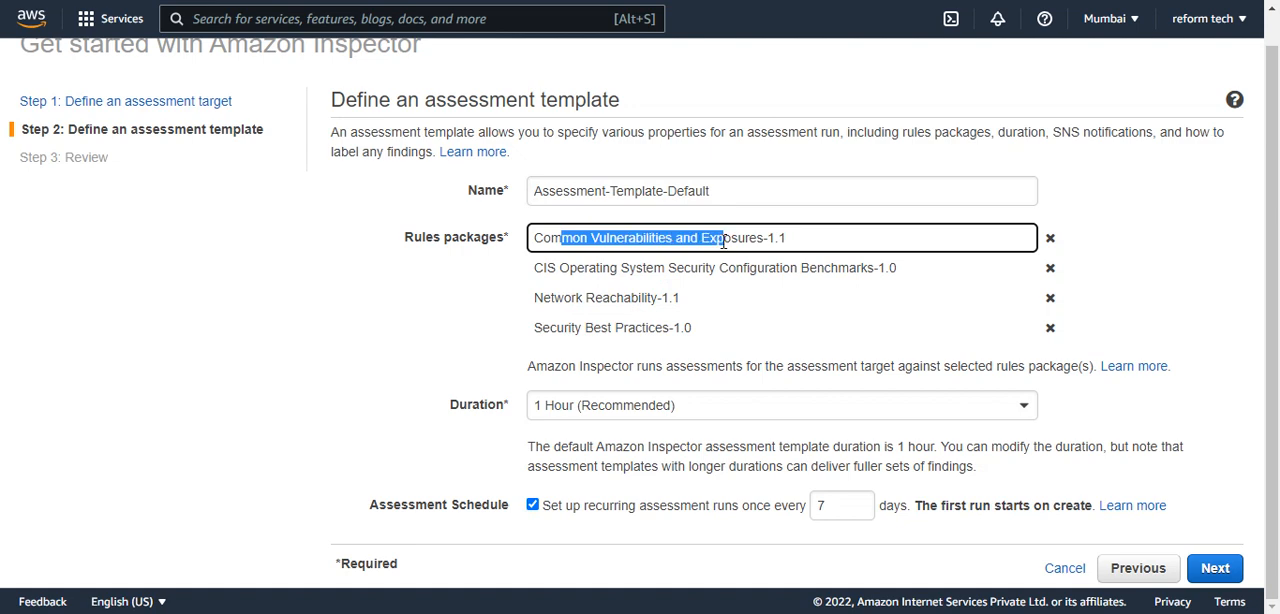
pyautogui.moveTo(551, 298); pyautogui.dragTo(654, 297)
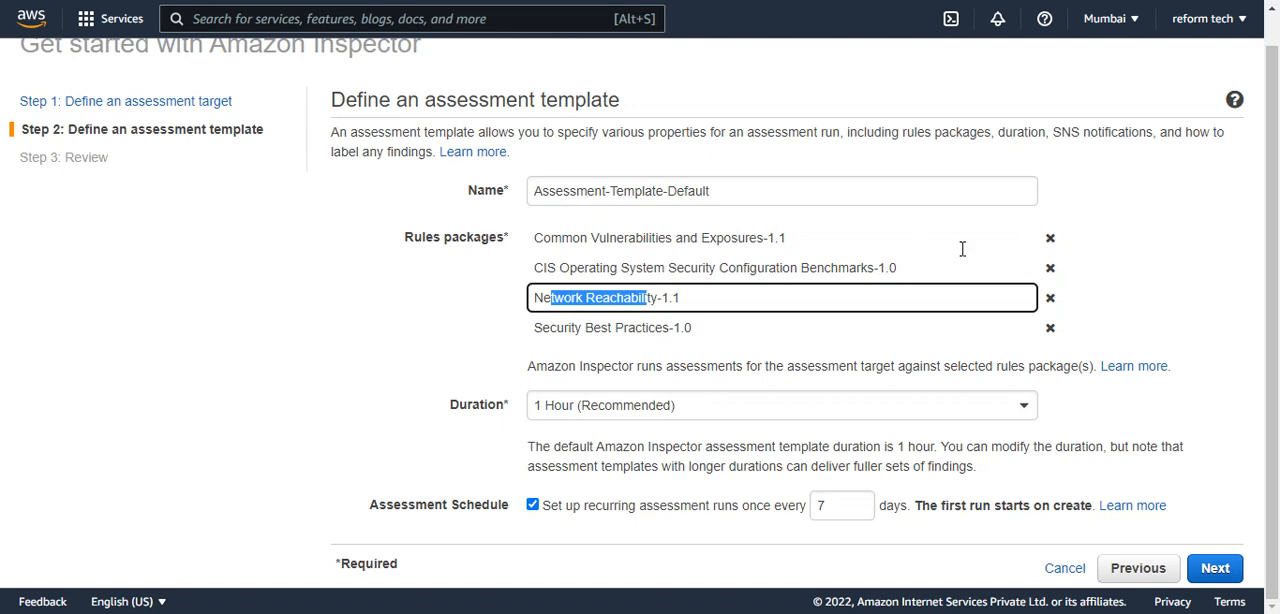
# Remove the Common Vulnerabilities and Exposures-1.1 and CIS Operating System Security Configuration Benchmarks-1.0 rules packages from the template.
pyautogui.click(1050, 240)
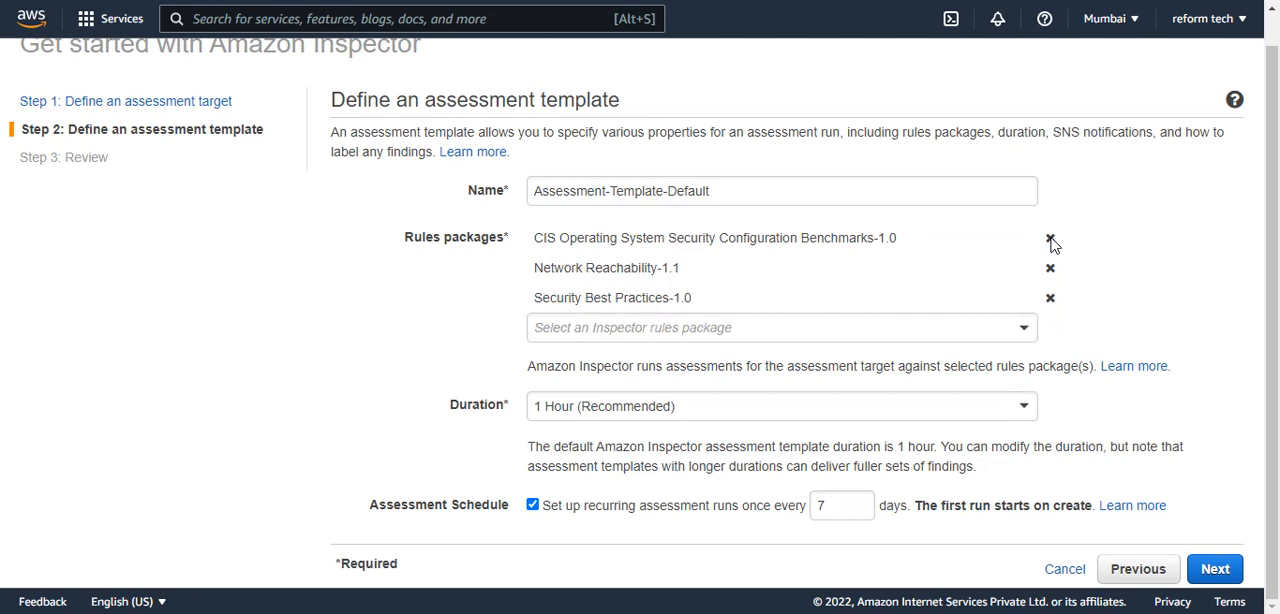
pyautogui.click(1050, 240)
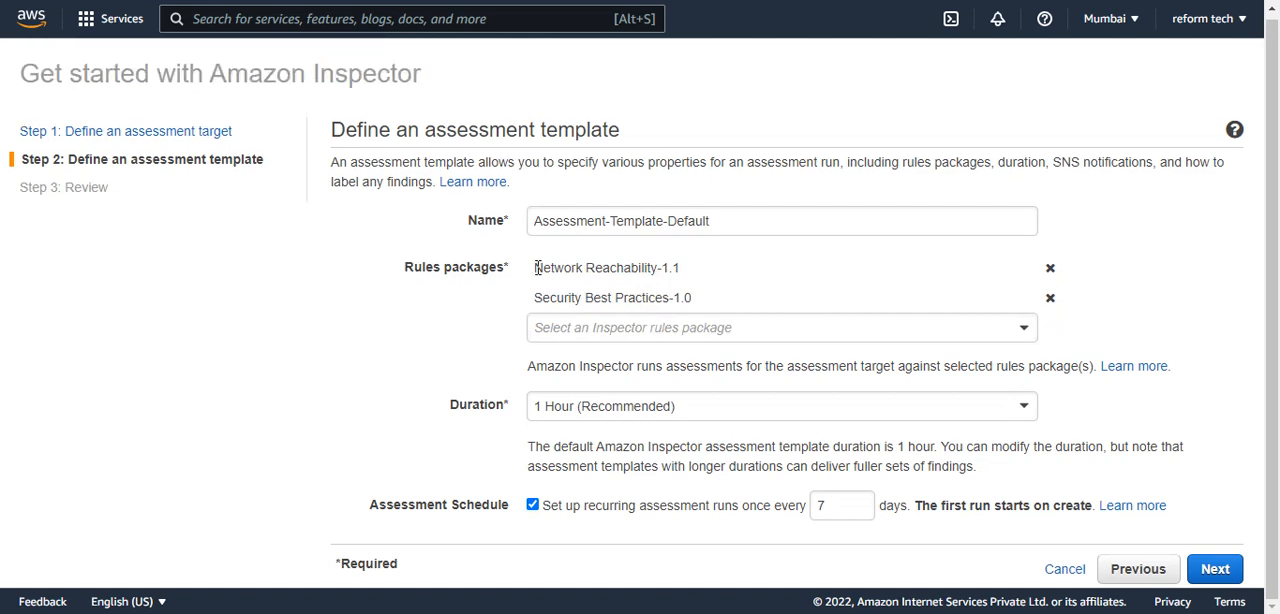
pyautogui.moveTo(534, 267); pyautogui.dragTo(717, 267)
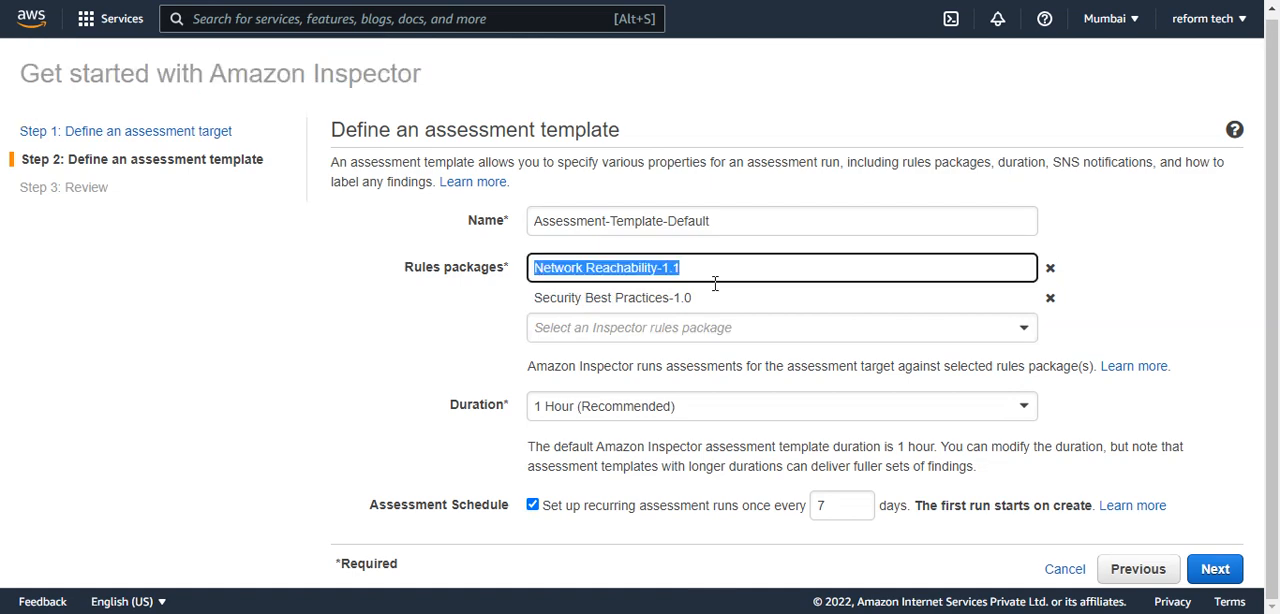
# Set the assessment duration to 15 Minutes with recurring runs disabled and continue to the review.
pyautogui.click(586, 414)
pyautogui.click(569, 466)
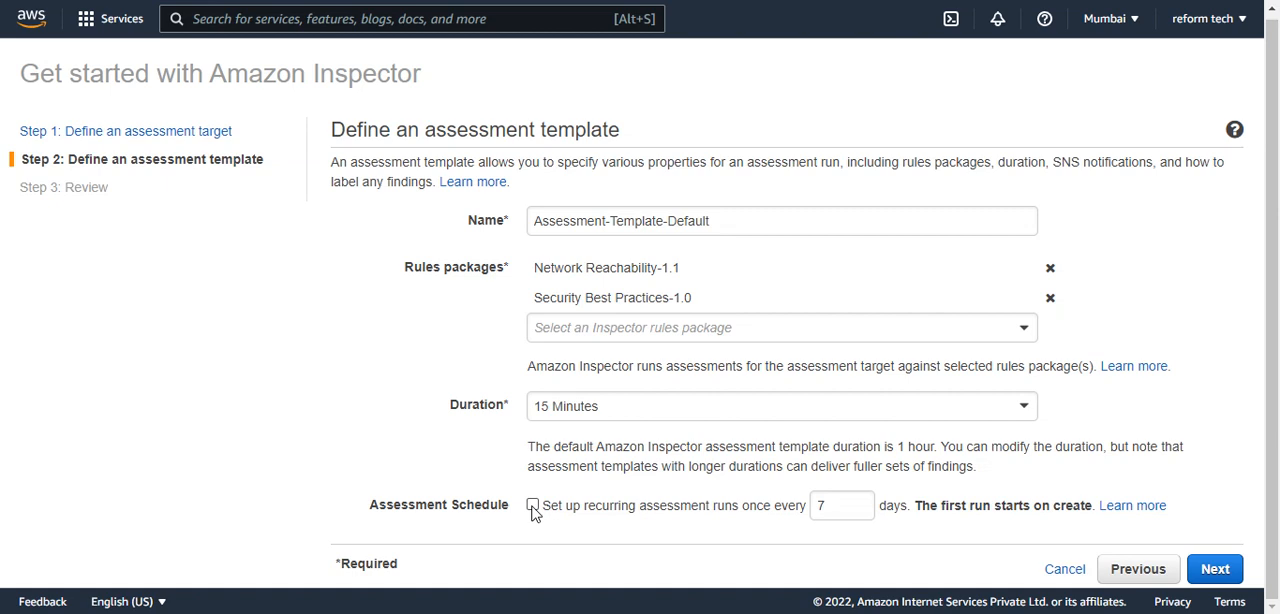
pyautogui.click(1215, 568)
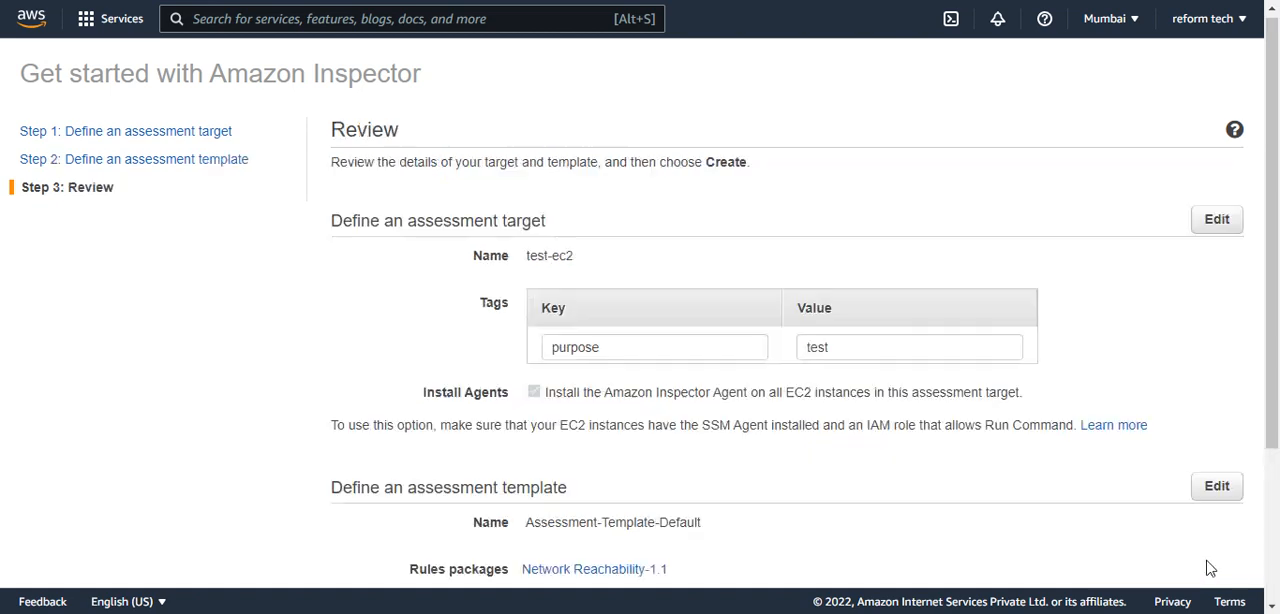
# Review the target and template details and create the assessment so that its run starts.
pyautogui.scroll(-2, 650, 330)
pyautogui.scroll(-1, 640, 350)
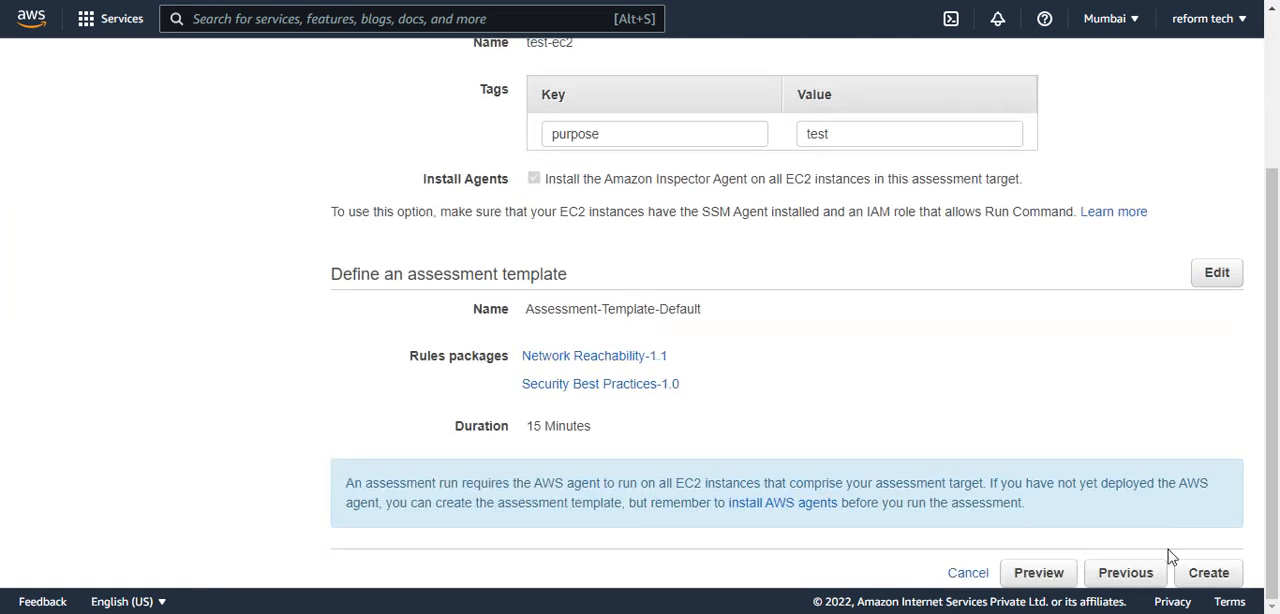
pyautogui.click(1210, 568)
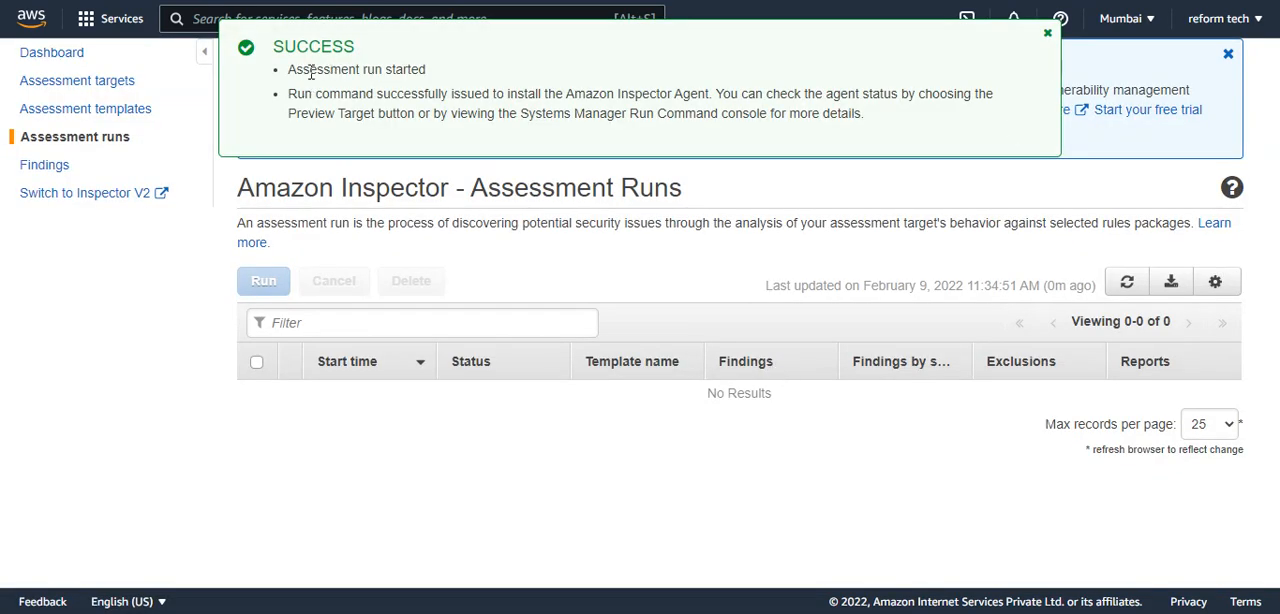
pyautogui.moveTo(311, 73); pyautogui.dragTo(448, 79)
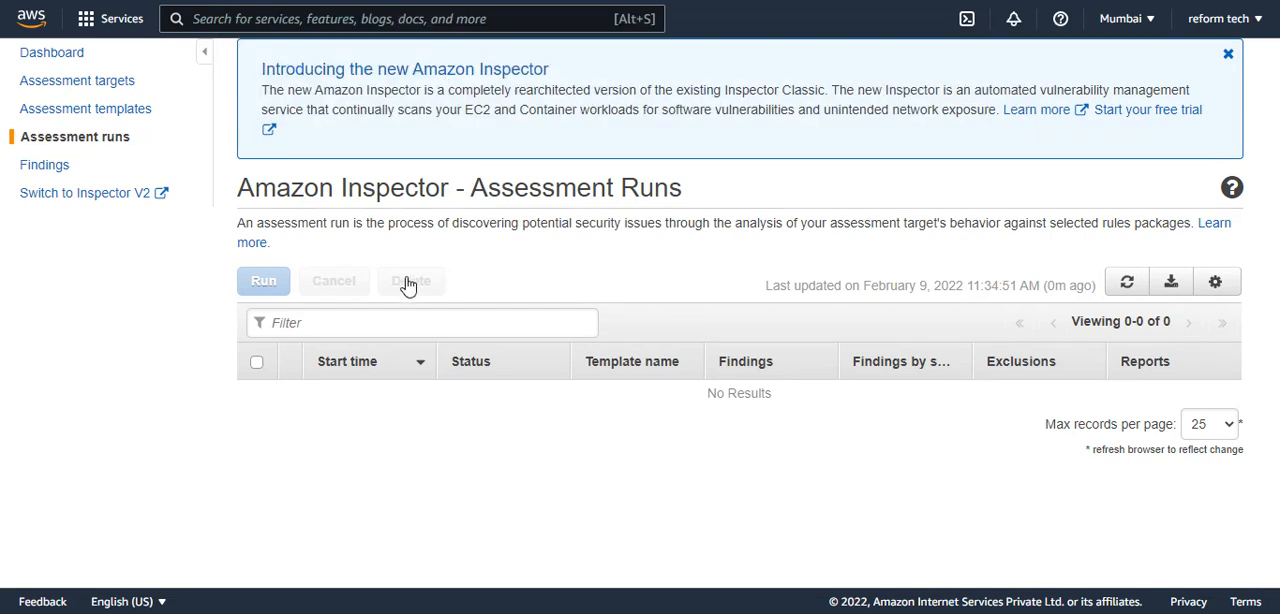
# Refresh the assessment runs list and check the run's status until its analysis is complete.
pyautogui.click(1122, 286)
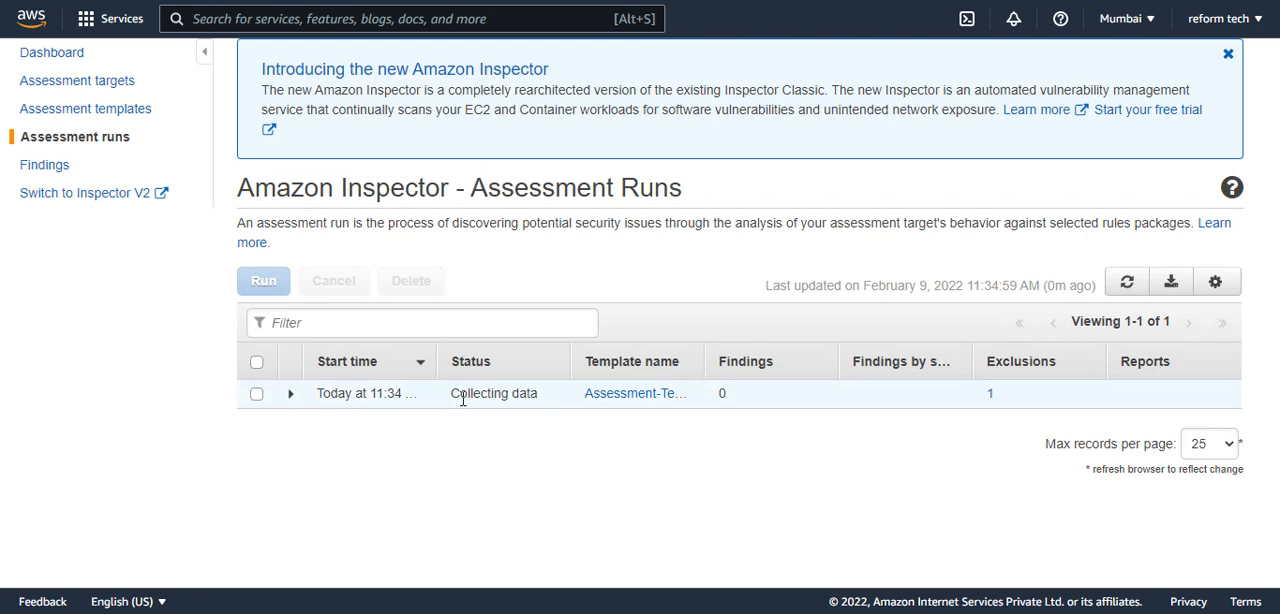
pyautogui.moveTo(463, 399); pyautogui.dragTo(512, 393)
pyautogui.click(1125, 284)
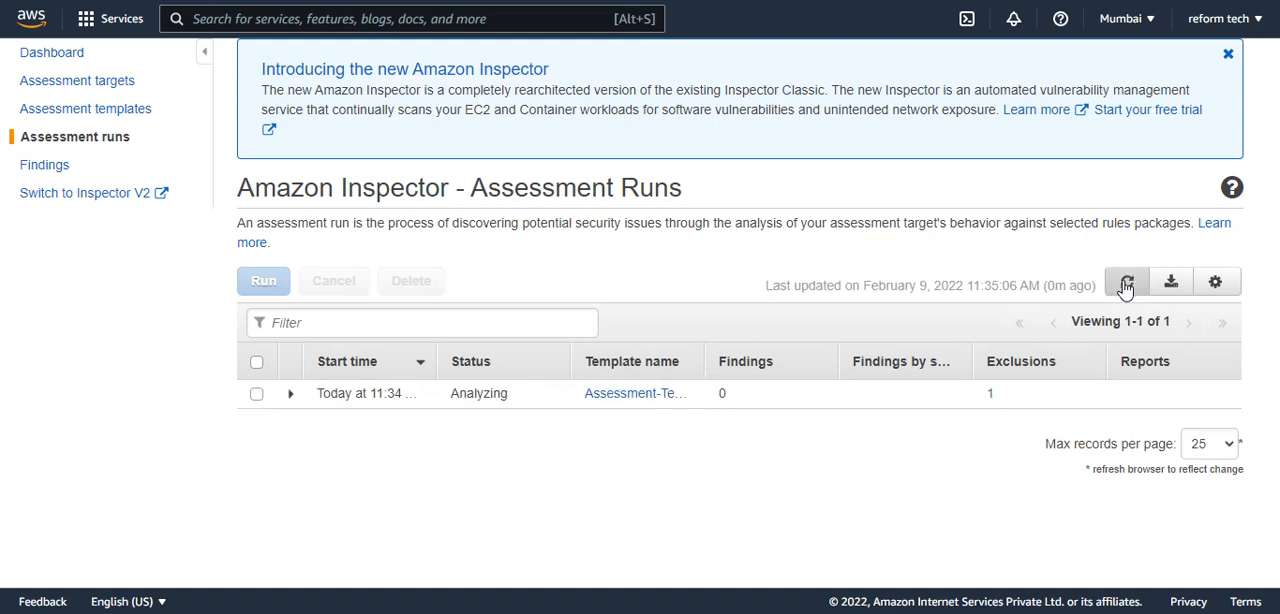
pyautogui.moveTo(446, 396); pyautogui.dragTo(506, 394)
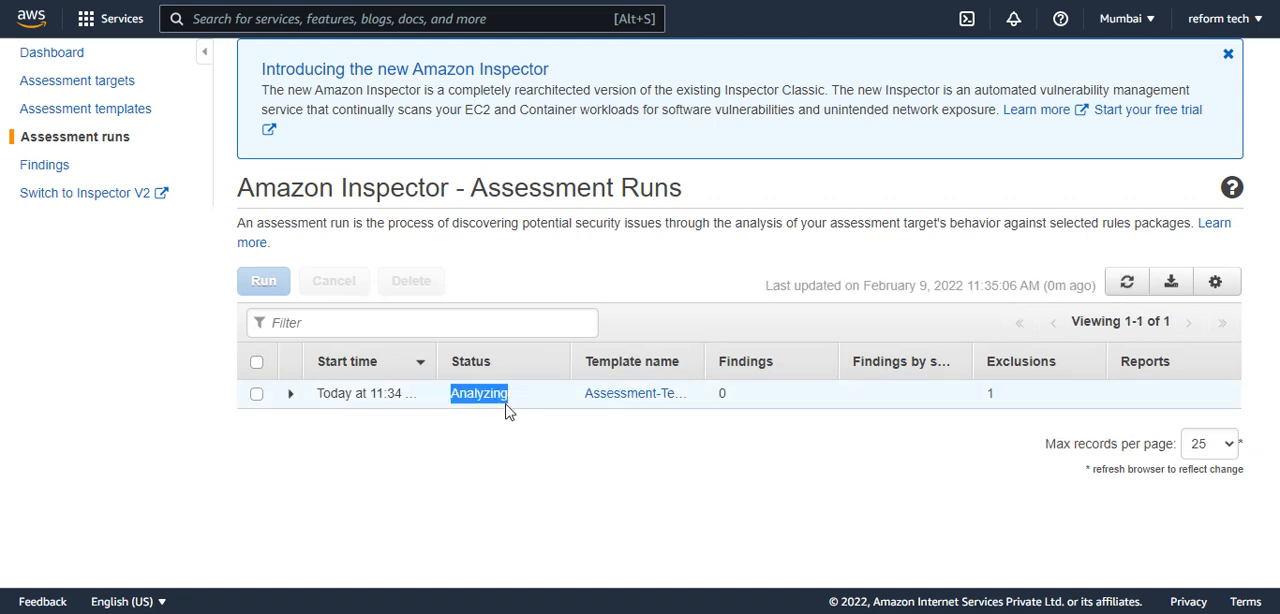
pyautogui.click(1127, 284)
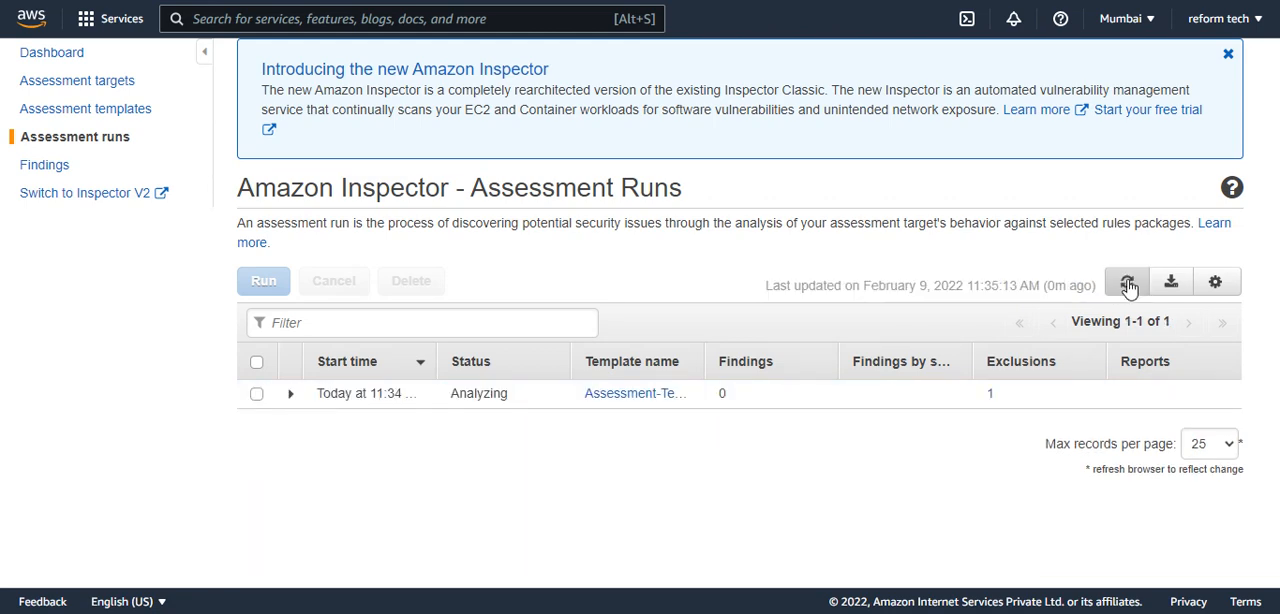
pyautogui.click(1128, 285)
pyautogui.click(1127, 285)
pyautogui.click(1127, 285)
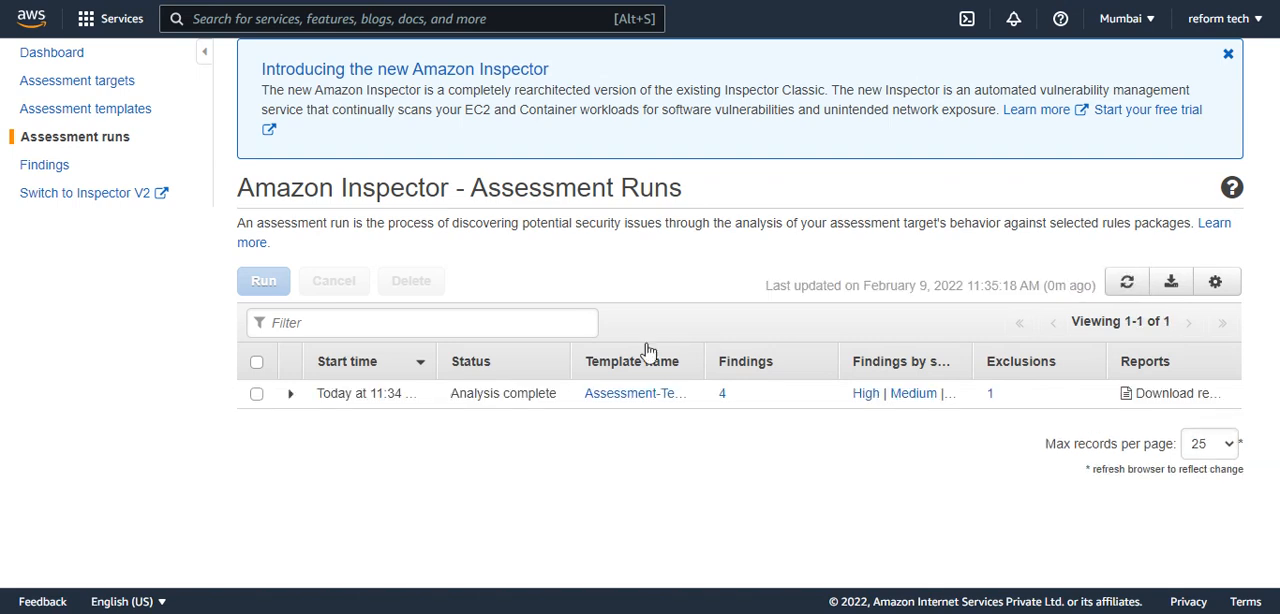
pyautogui.moveTo(460, 393); pyautogui.dragTo(503, 393)
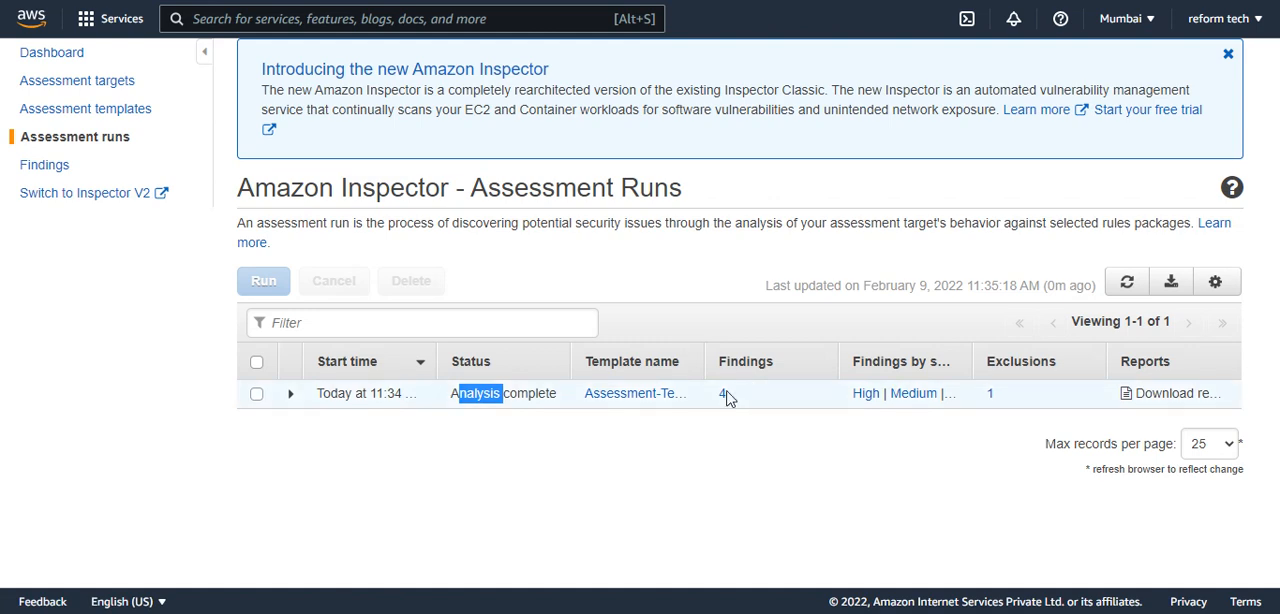
# Open the completed run's findings and examine the details, description and severity of the High finding.
pyautogui.click(722, 396)
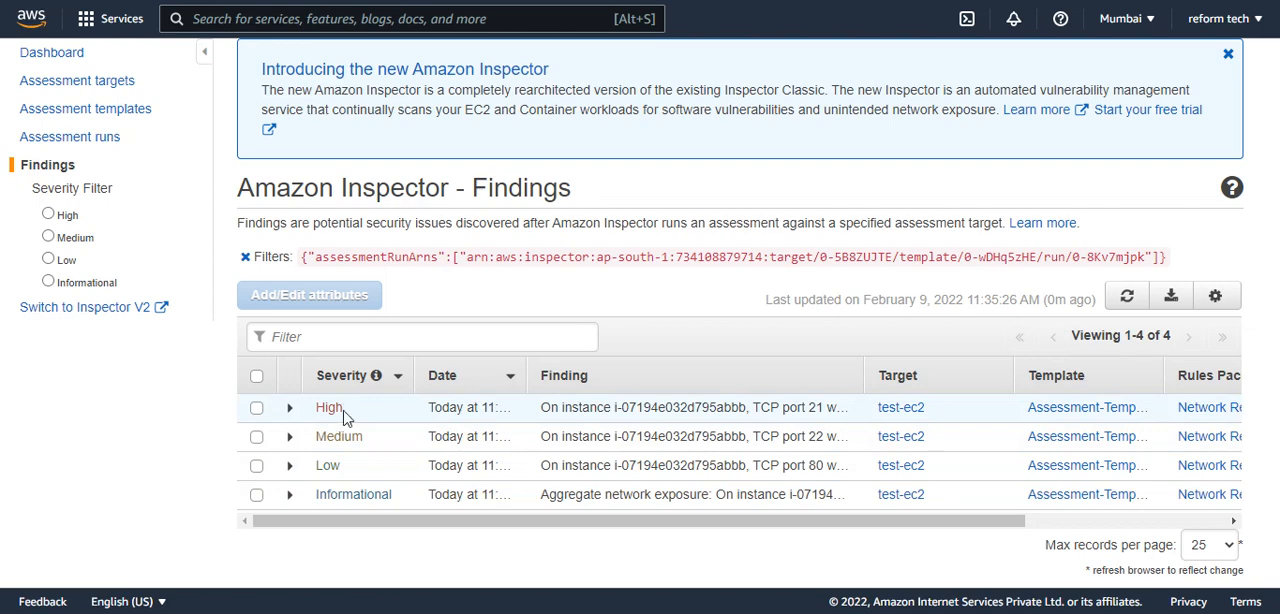
pyautogui.moveTo(571, 407); pyautogui.dragTo(608, 407)
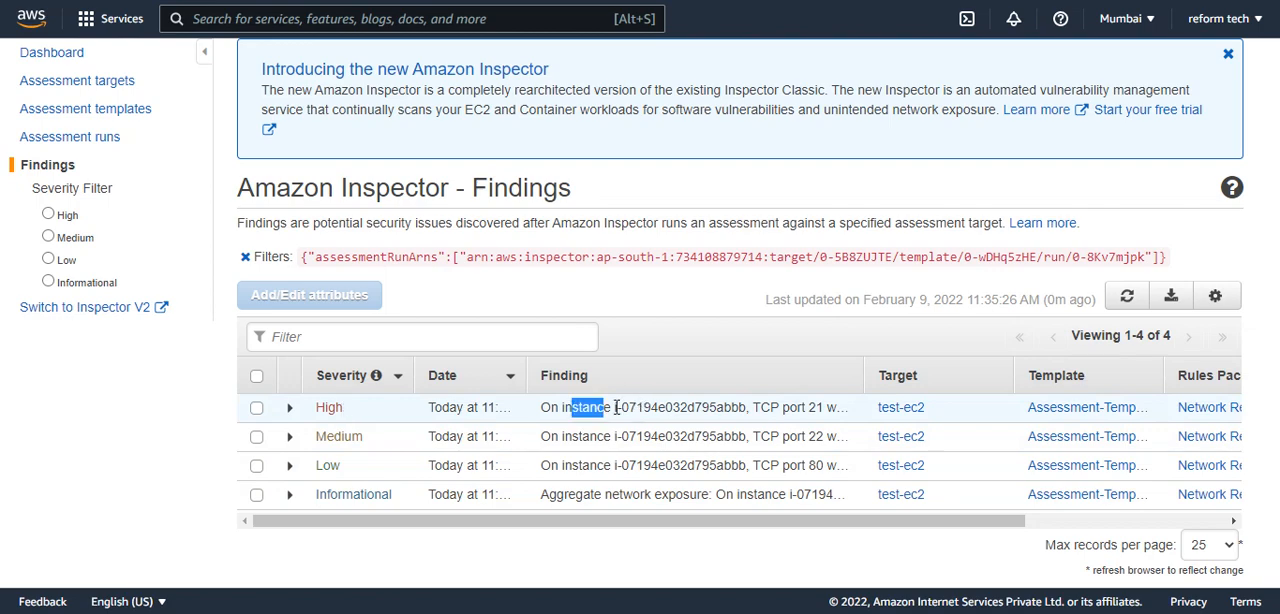
pyautogui.click(289, 407)
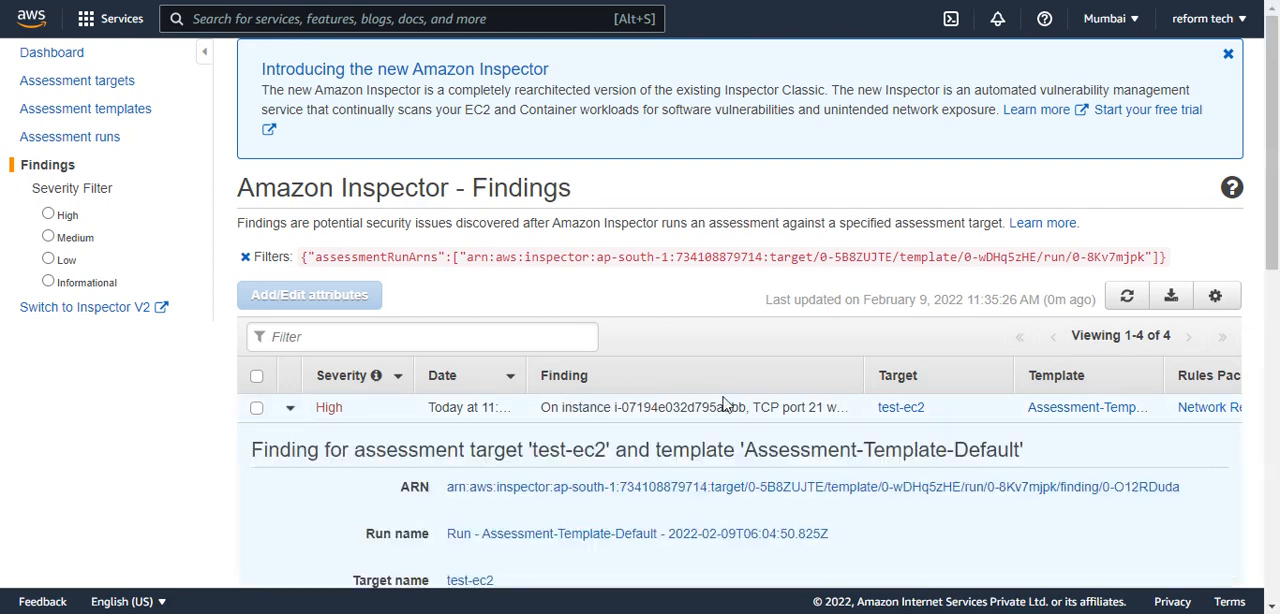
pyautogui.scroll(-2, 730, 405)
pyautogui.scroll(-4, 760, 436)
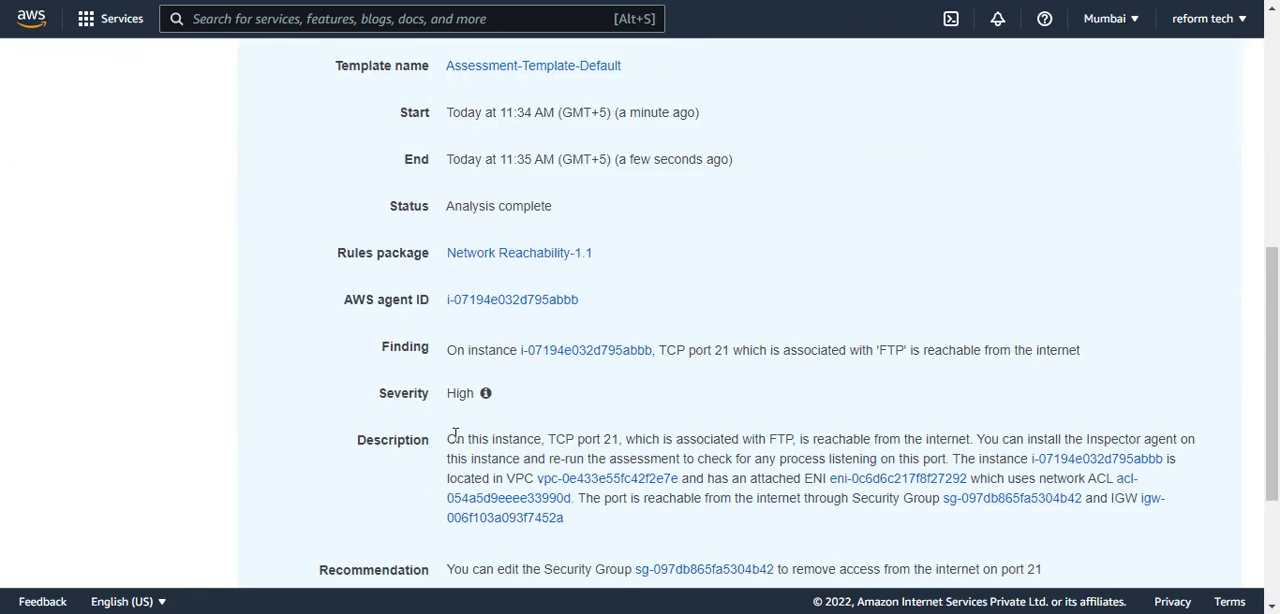
pyautogui.moveTo(455, 437); pyautogui.dragTo(960, 437)
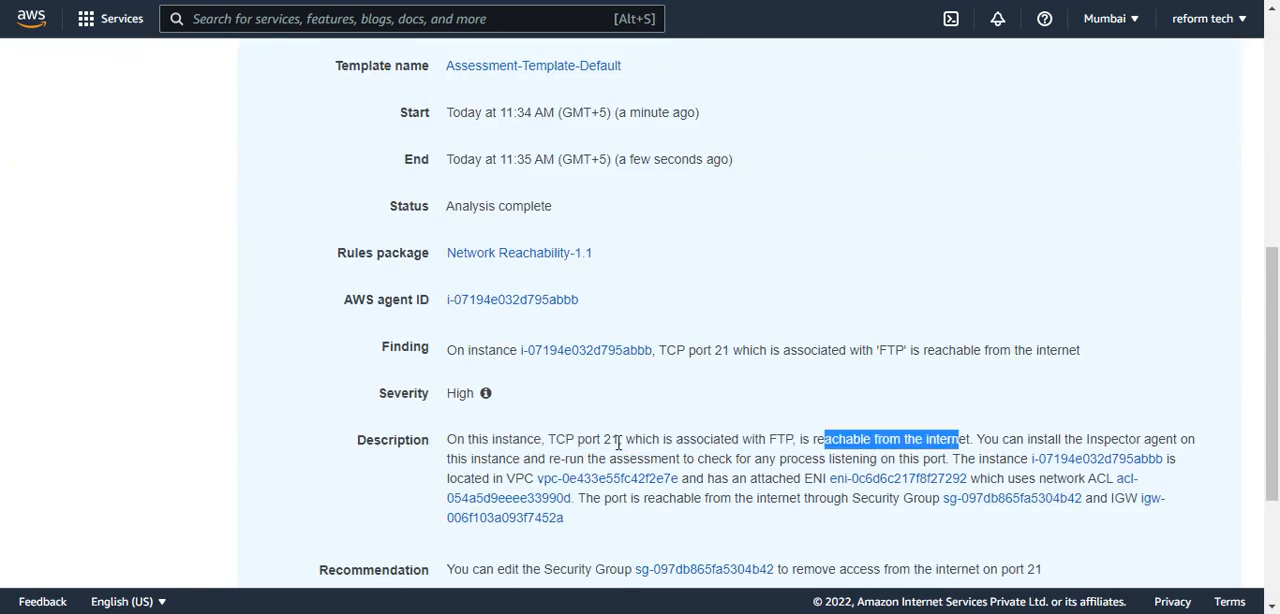
pyautogui.scroll(3, 486, 457)
pyautogui.scroll(-3, 486, 457)
pyautogui.moveTo(443, 391); pyautogui.dragTo(497, 388)
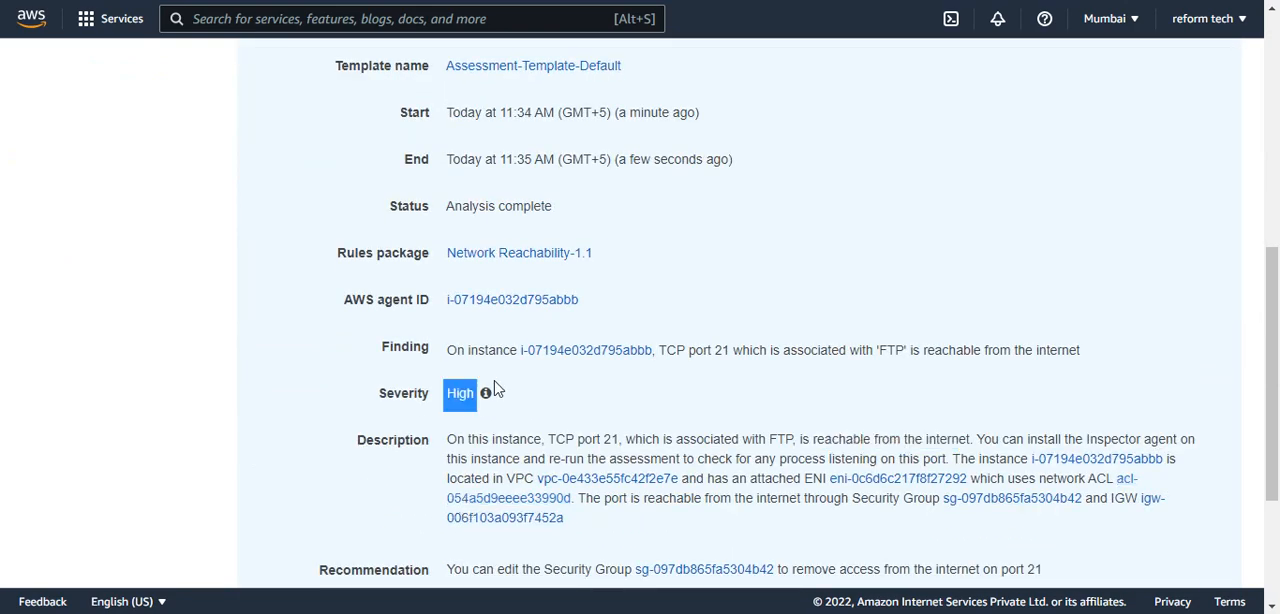
pyautogui.scroll(5, 494, 387)
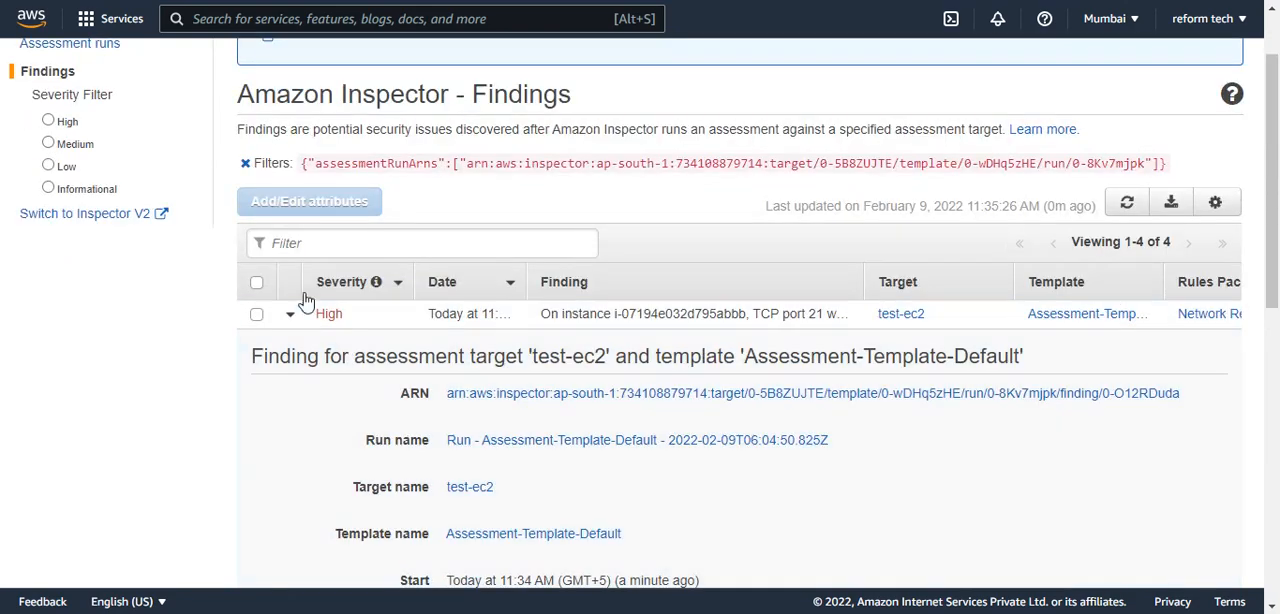
pyautogui.click(290, 314)
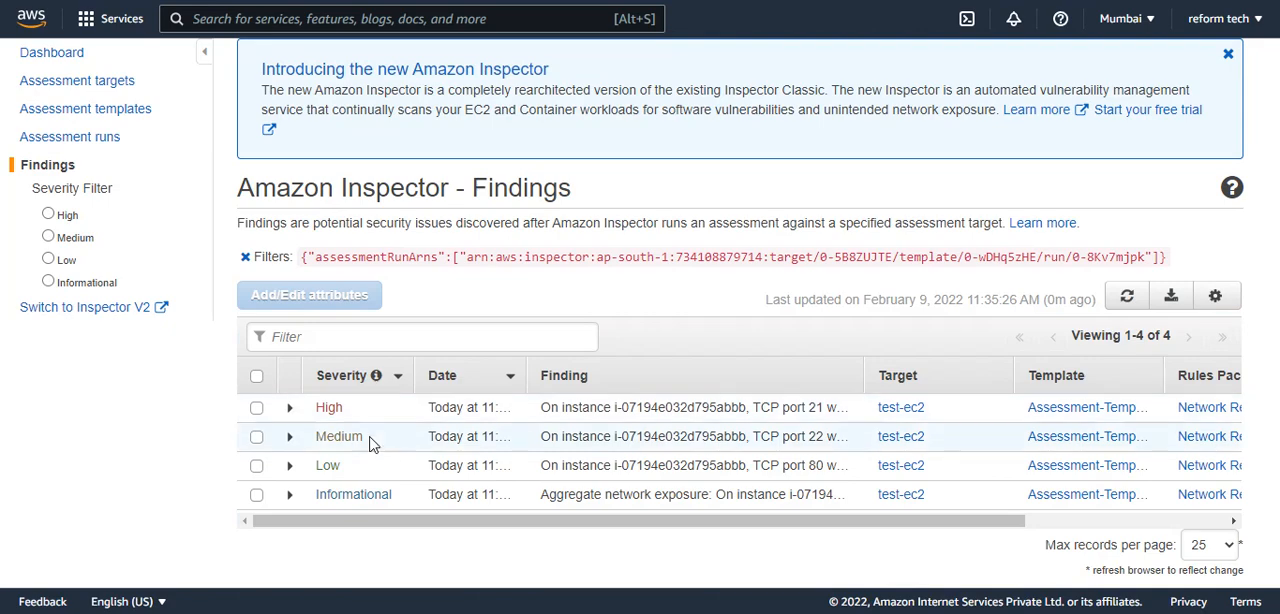
# Examine the Medium finding's details, including its description and recommendation, and collapse it again.
pyautogui.click(290, 437)
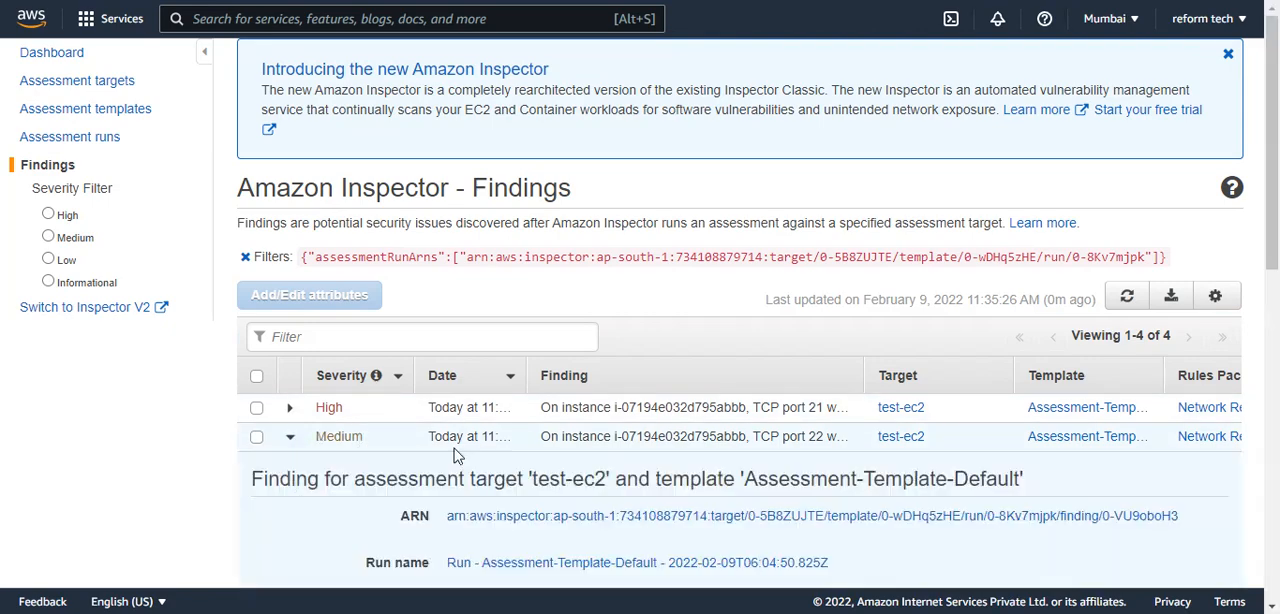
pyautogui.scroll(-3, 591, 450)
pyautogui.scroll(-4, 591, 450)
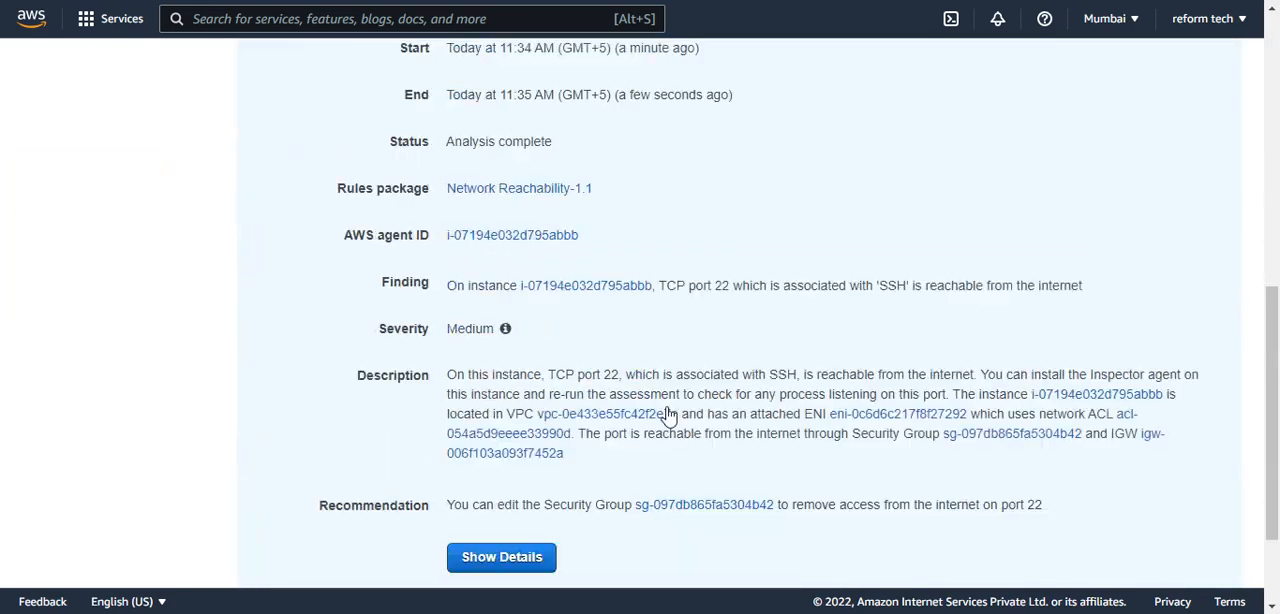
pyautogui.moveTo(686, 395); pyautogui.dragTo(845, 384)
pyautogui.click(857, 378)
pyautogui.moveTo(564, 370); pyautogui.dragTo(602, 369)
pyautogui.scroll(5, 473, 381)
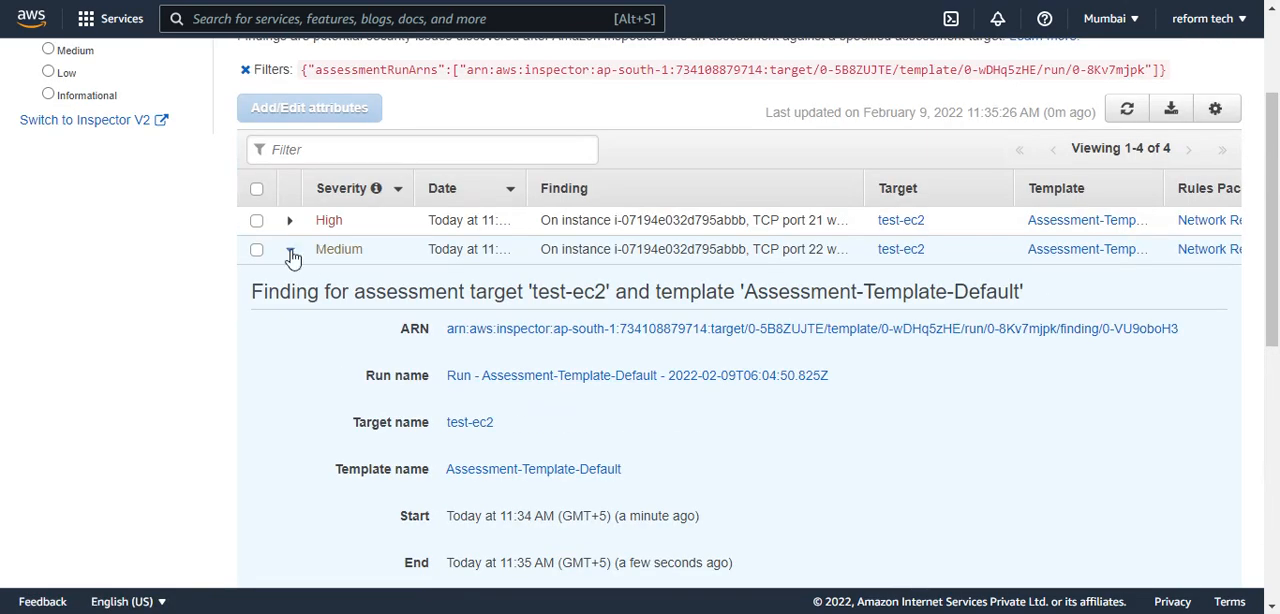
pyautogui.click(290, 244)
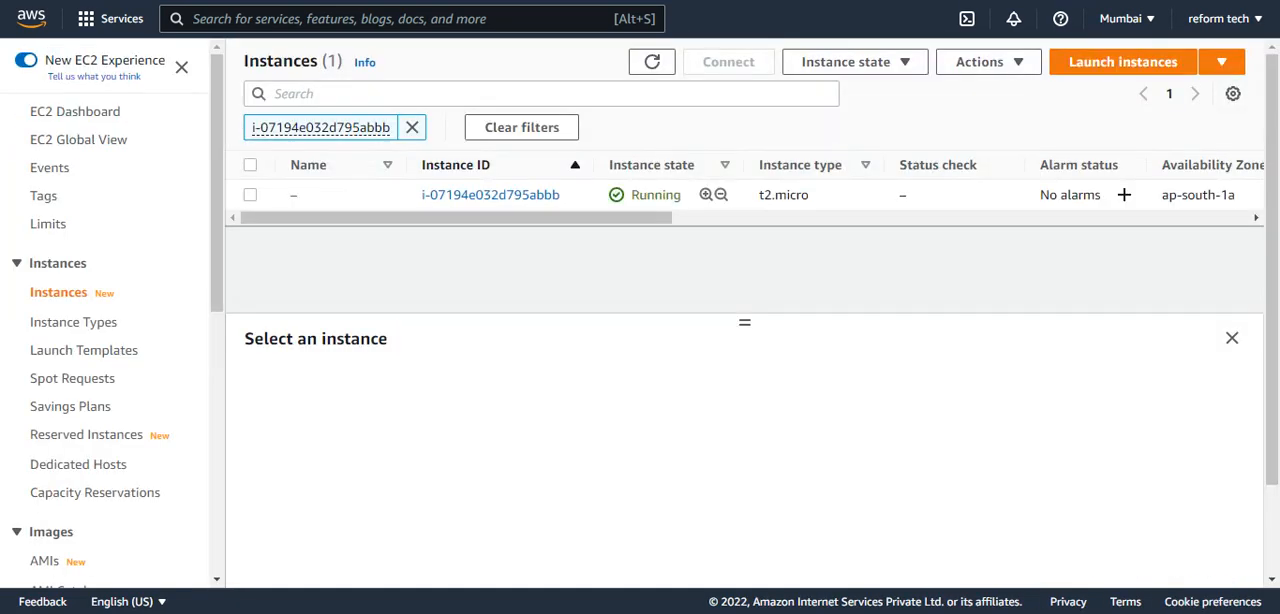
# In the EC2 console, open the assessed instance's launch-wizard-10 security group and open its inbound rules for editing.
pyautogui.click(461, 197)
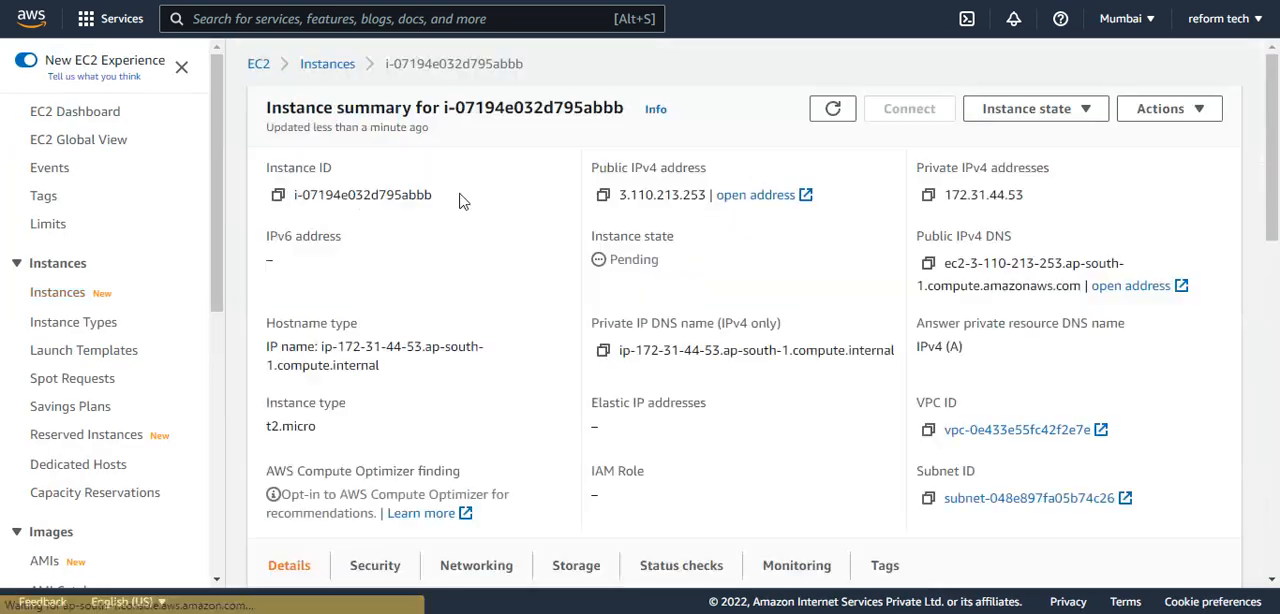
pyautogui.scroll(-3, 405, 392)
pyautogui.scroll(-2, 457, 390)
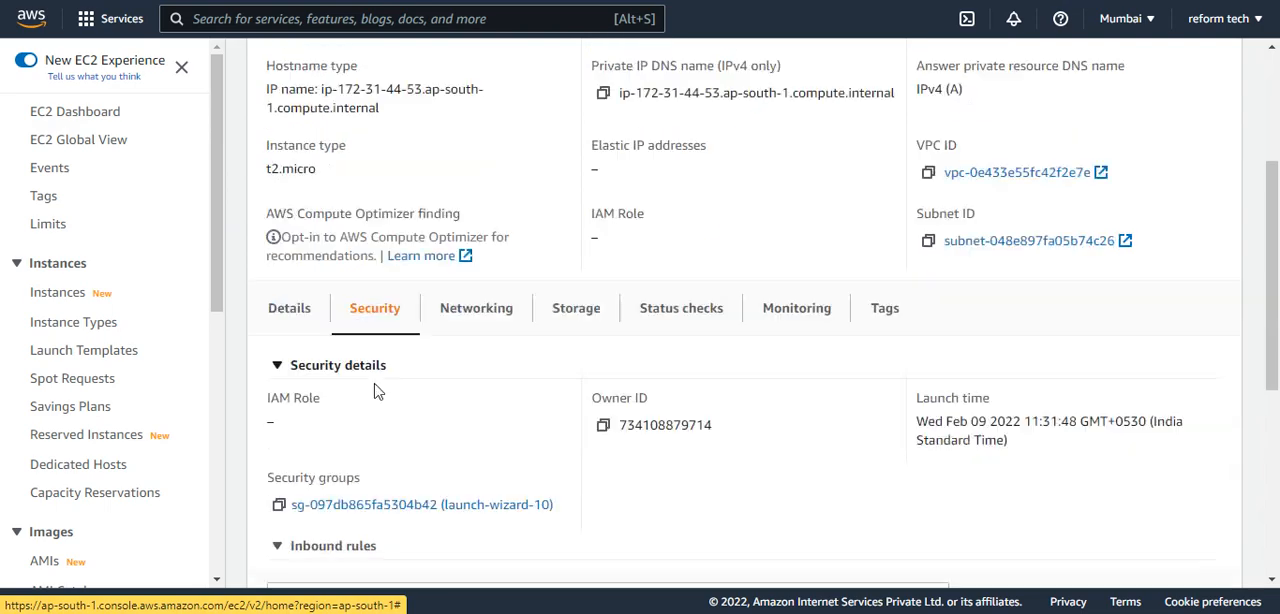
pyautogui.click(457, 391)
pyautogui.scroll(-5, 420, 350)
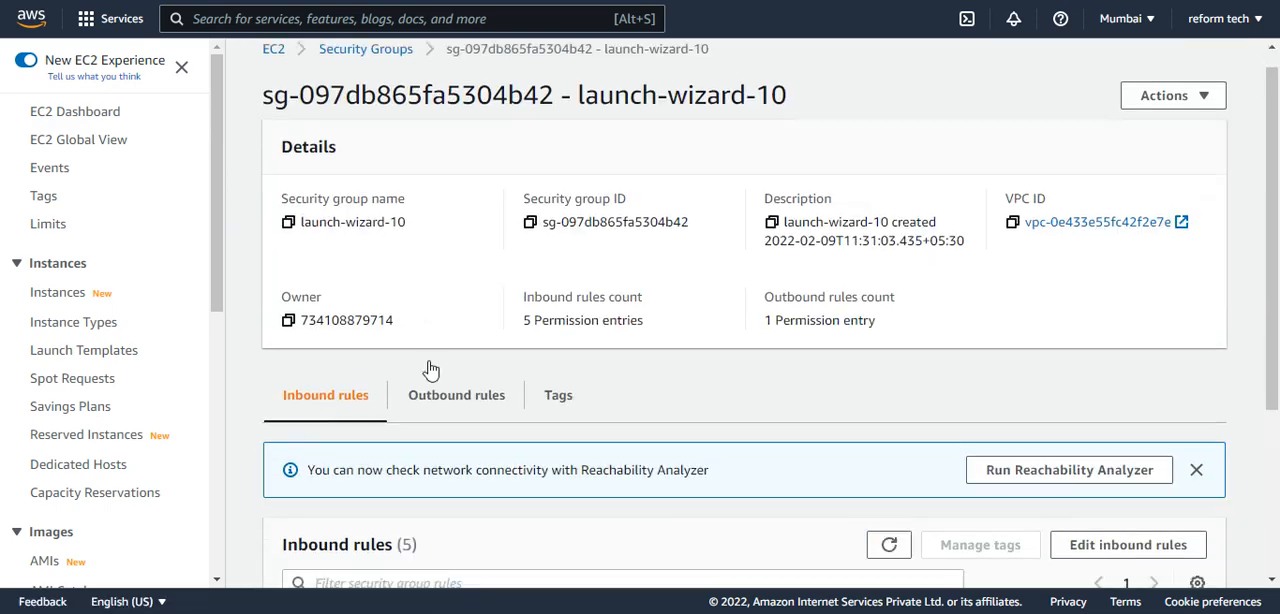
pyautogui.click(1113, 290)
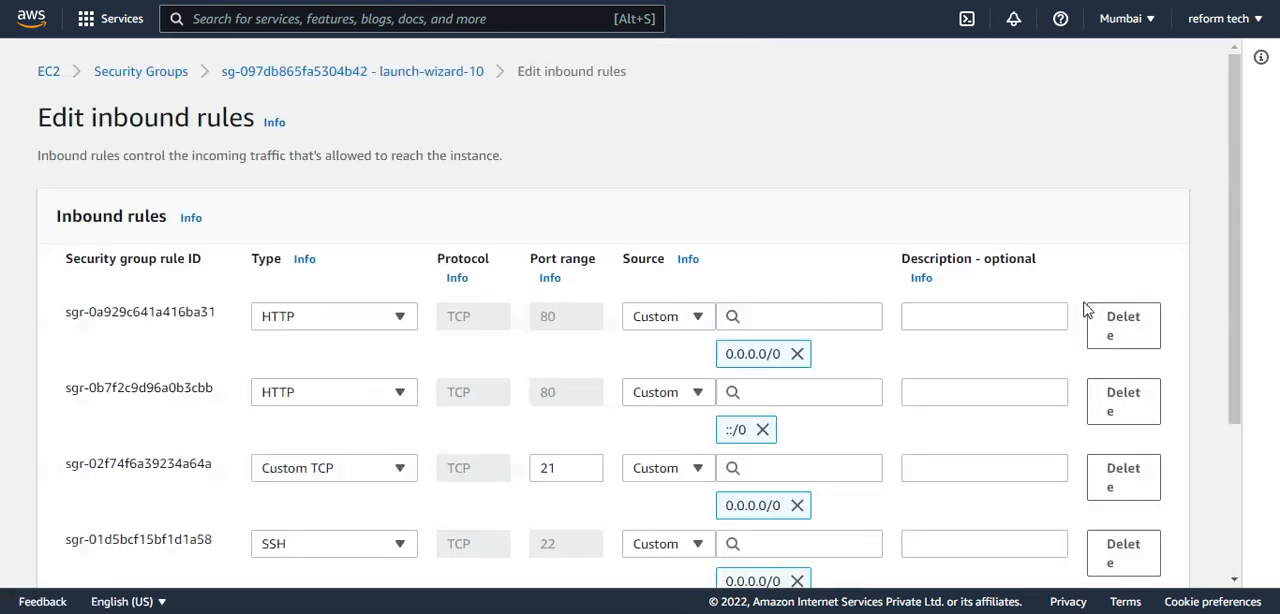
# Delete both Custom TCP port 21 inbound rules, for sources ::/0 and 0.0.0.0/0.
pyautogui.scroll(-3, 971, 357)
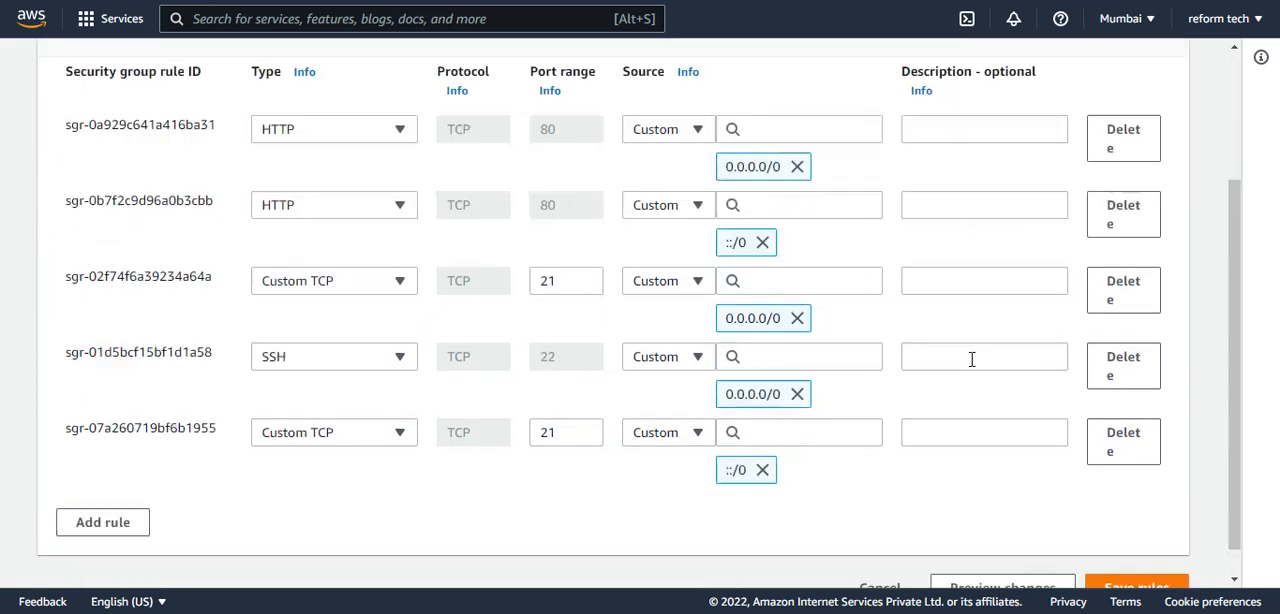
pyautogui.click(1123, 445)
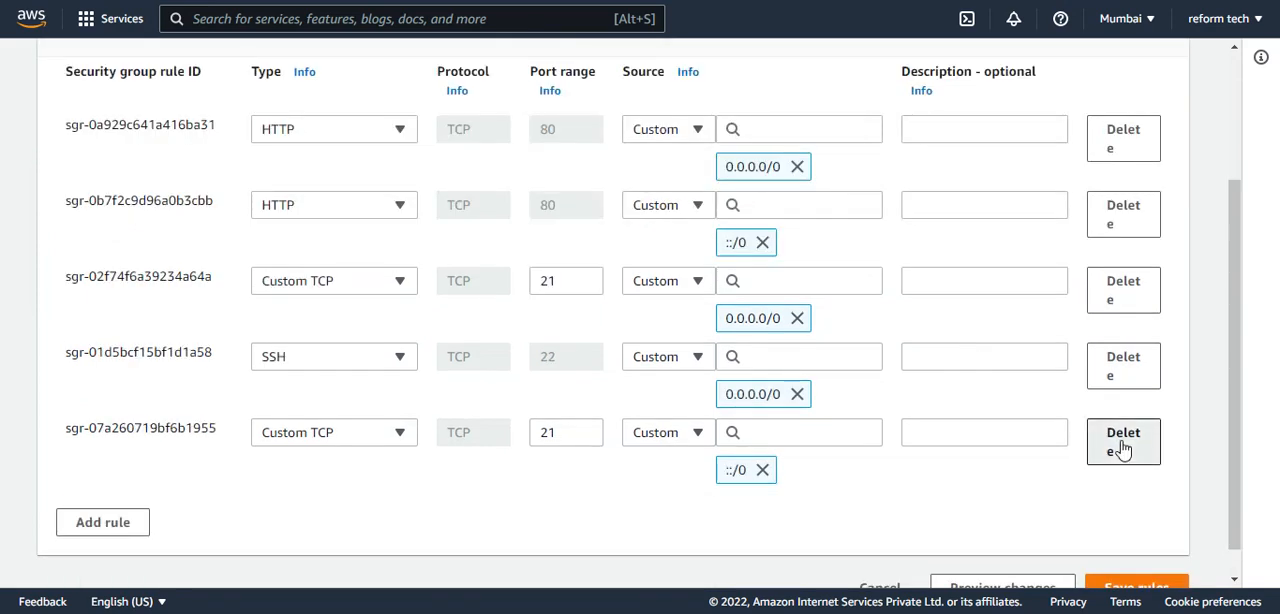
pyautogui.click(1124, 333)
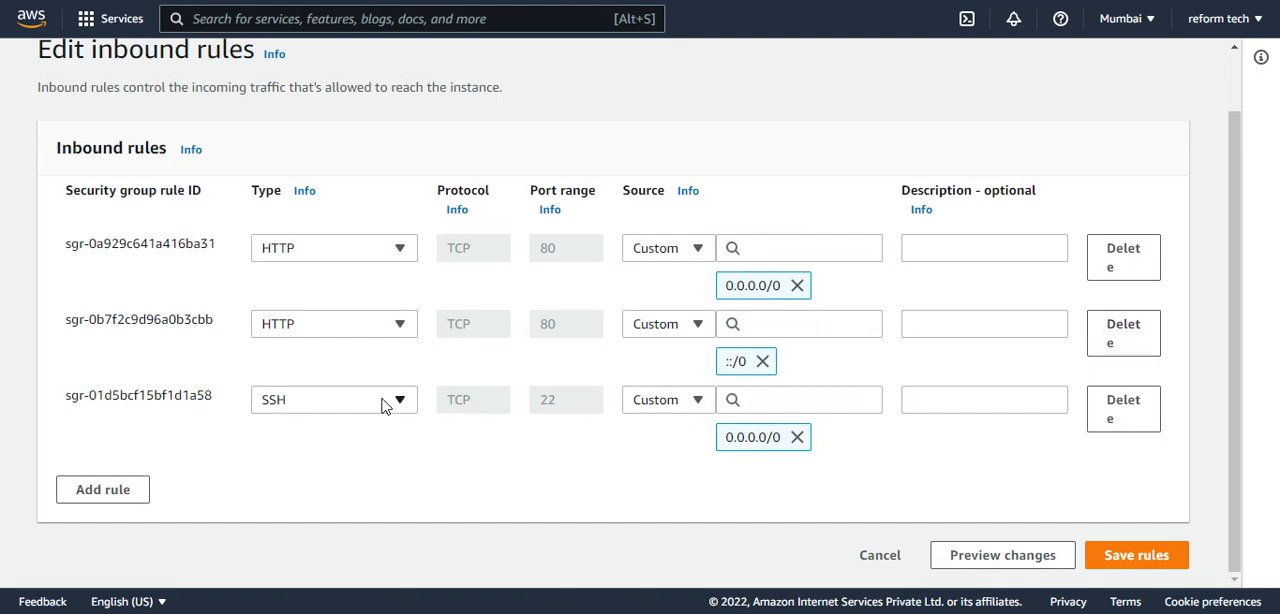
# Replace the SSH rule's 0.0.0.0/0 source with 172.21.32.12/32 and save the inbound rules.
pyautogui.click(797, 437)
pyautogui.click(762, 421)
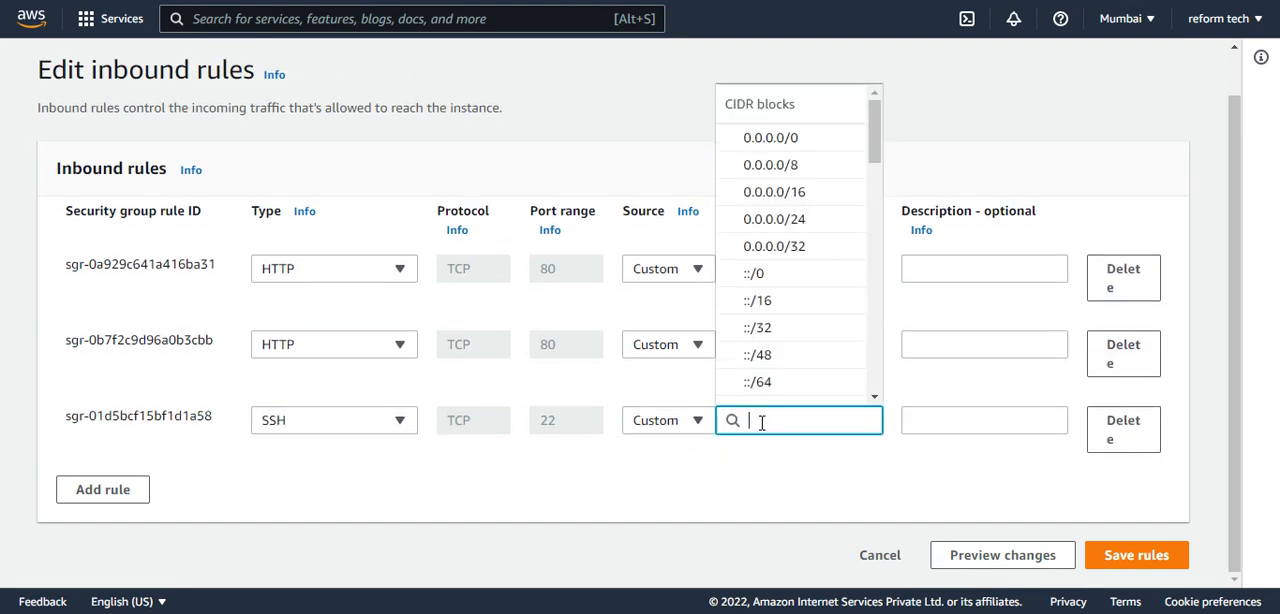
pyautogui.write('172.')
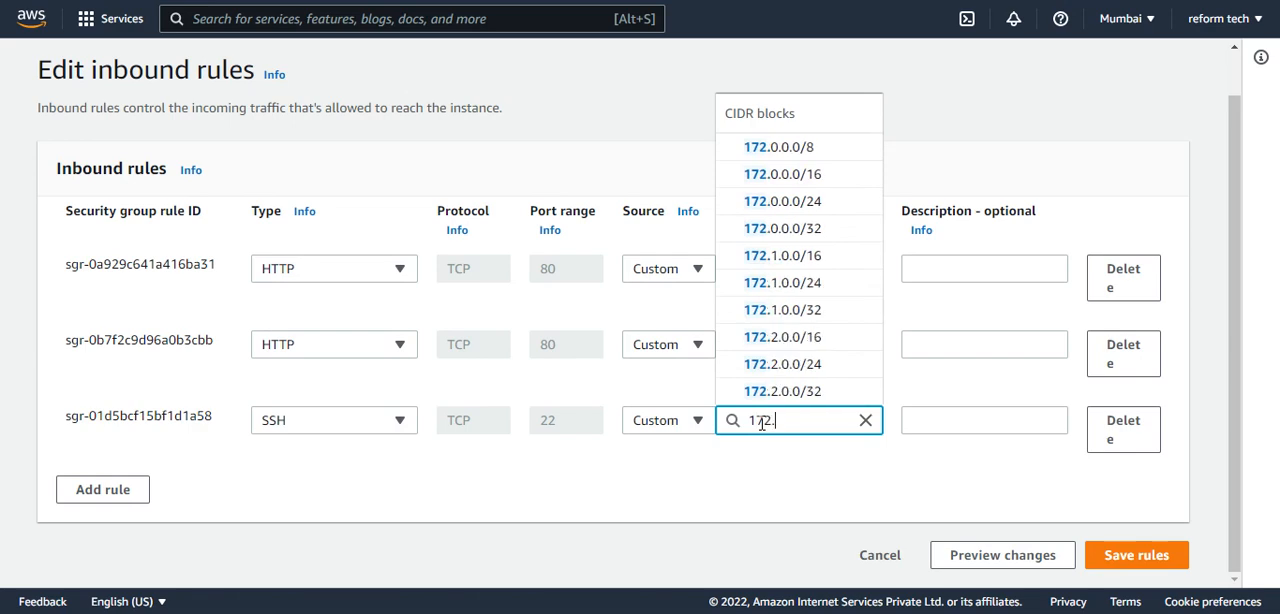
pyautogui.write('21.32.')
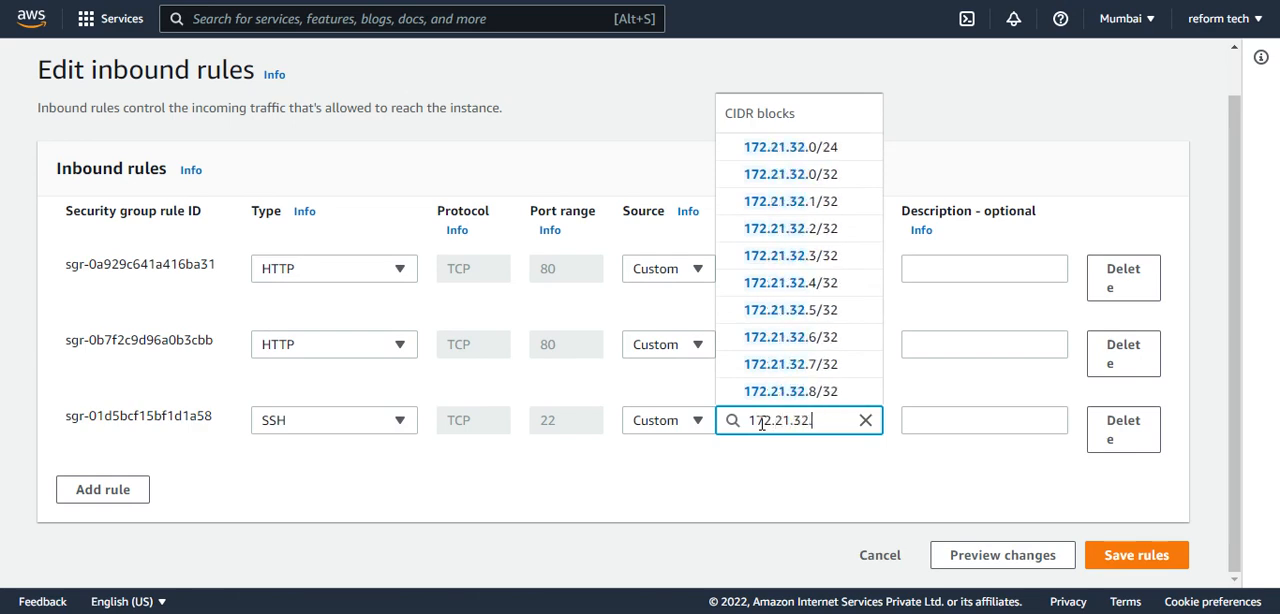
pyautogui.write('12')
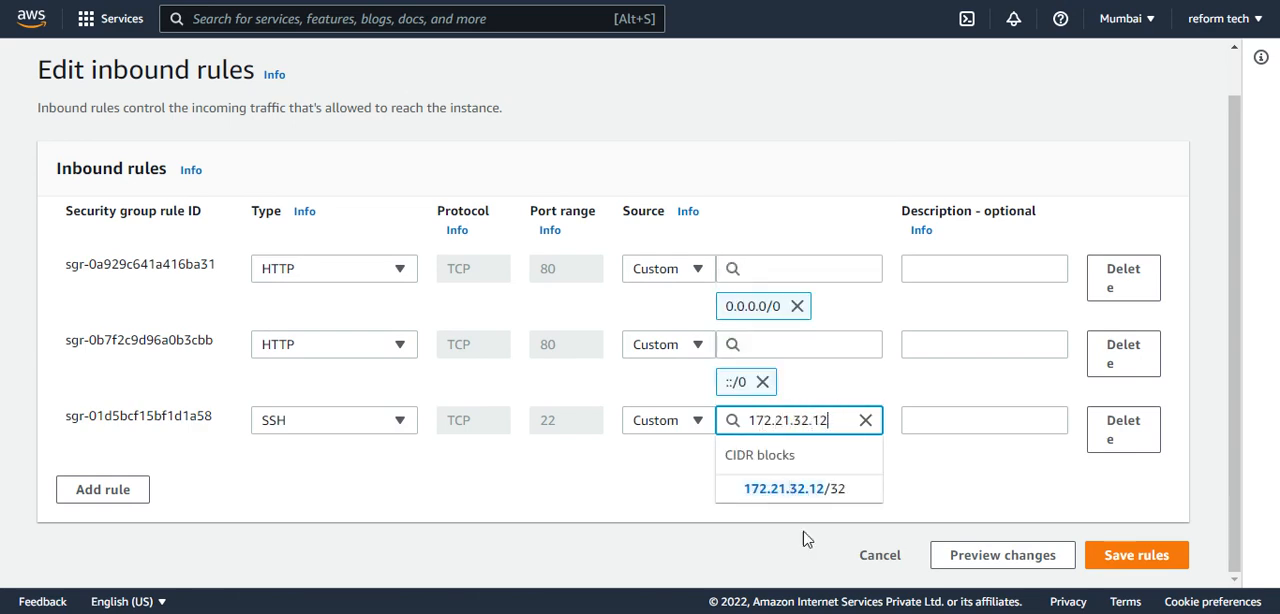
pyautogui.click(818, 490)
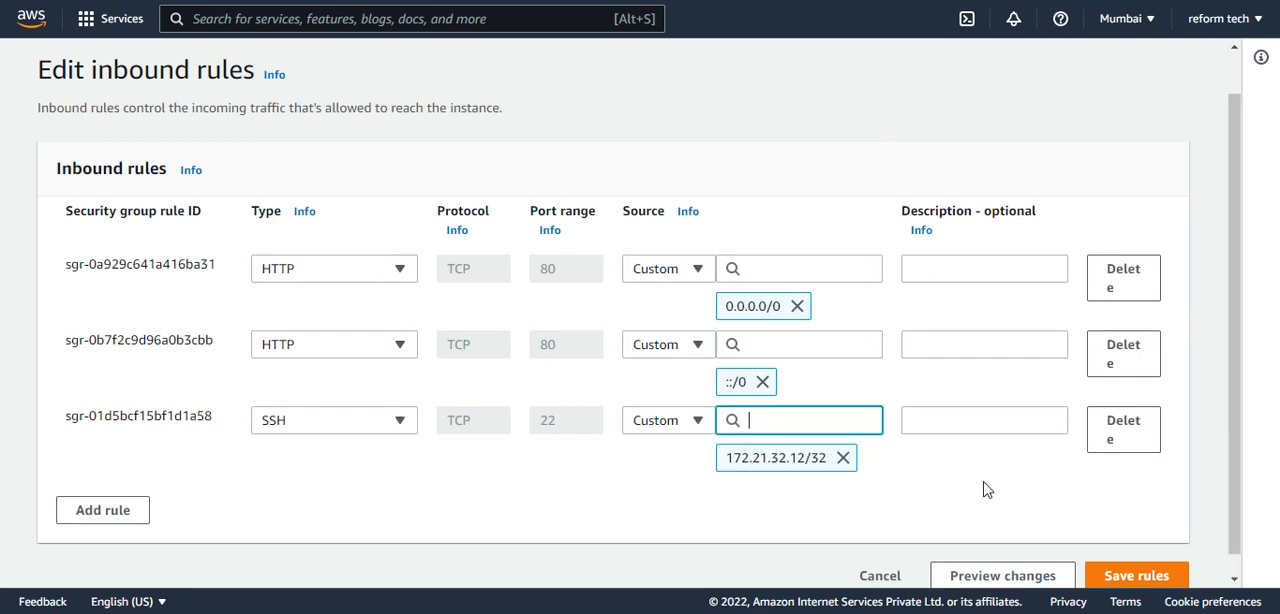
pyautogui.scroll(-1, 1100, 540)
pyautogui.click(1128, 555)
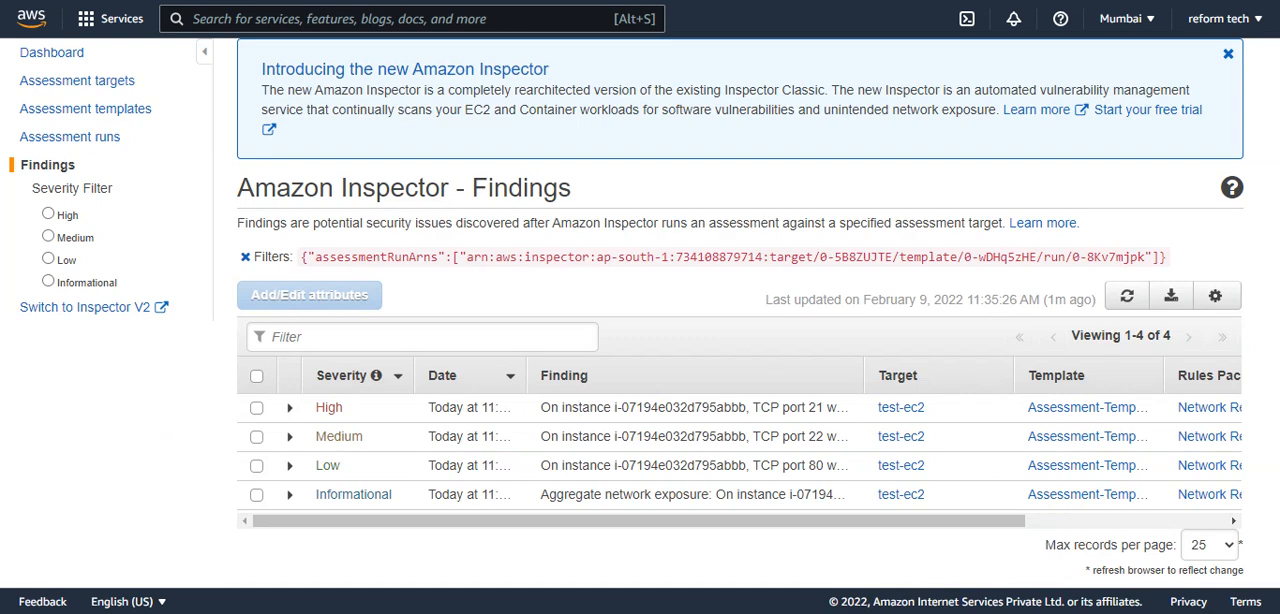
# Return to Amazon Inspector and start a new run of the Assessment-Template-Default template.
pyautogui.click(98, 119)
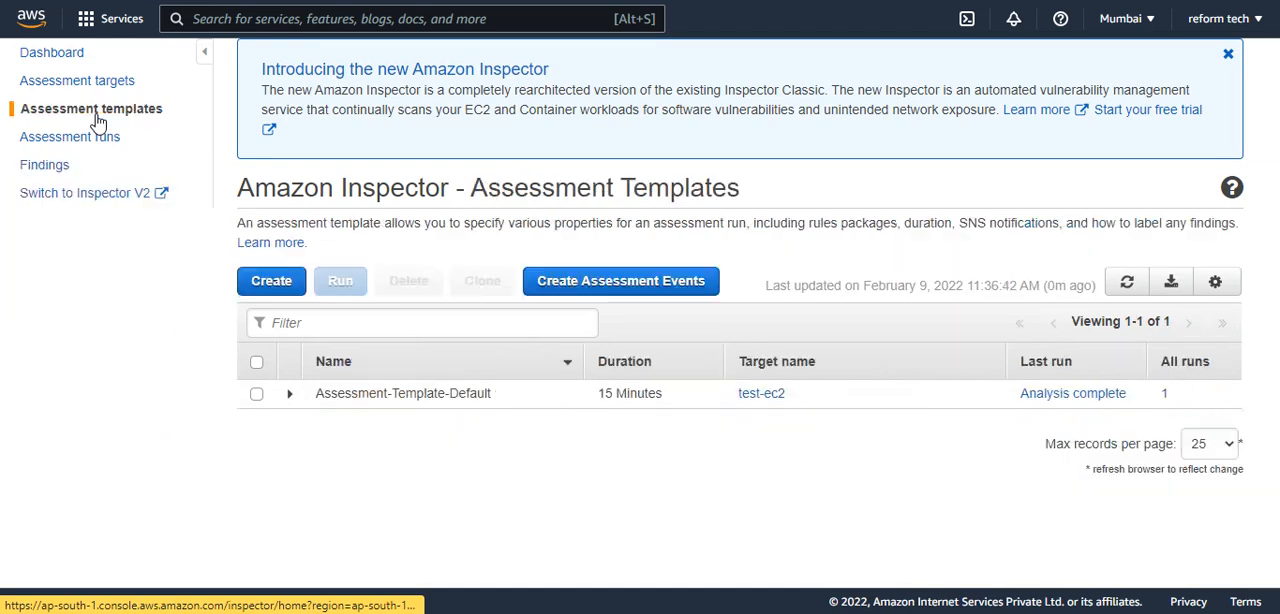
pyautogui.click(257, 364)
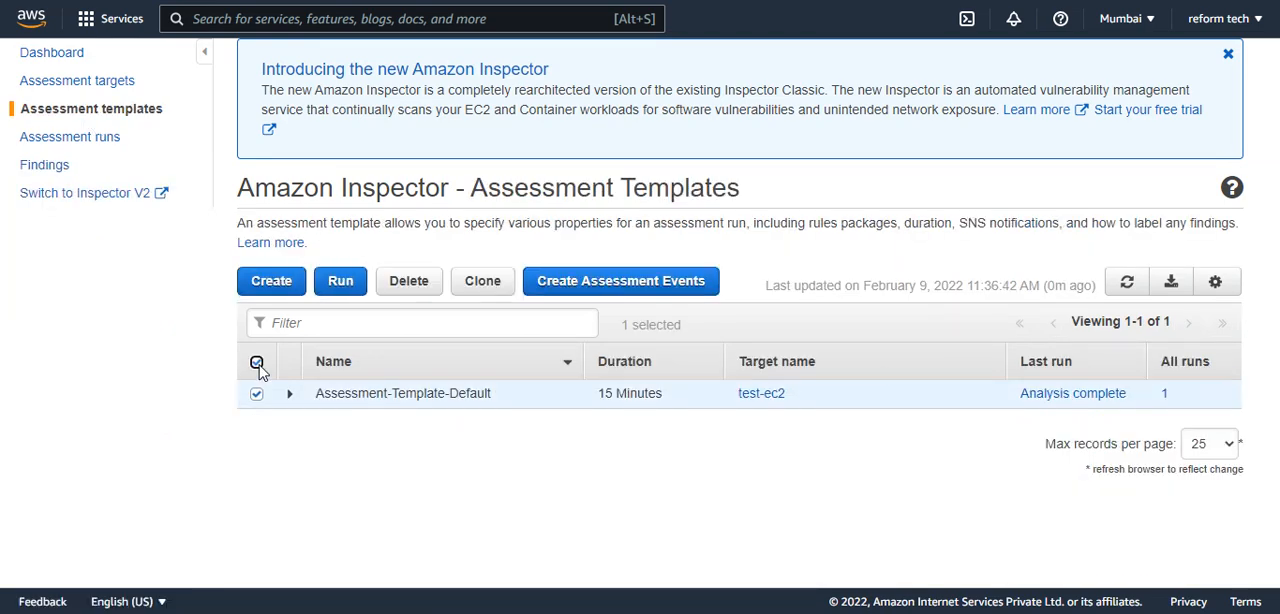
pyautogui.click(343, 283)
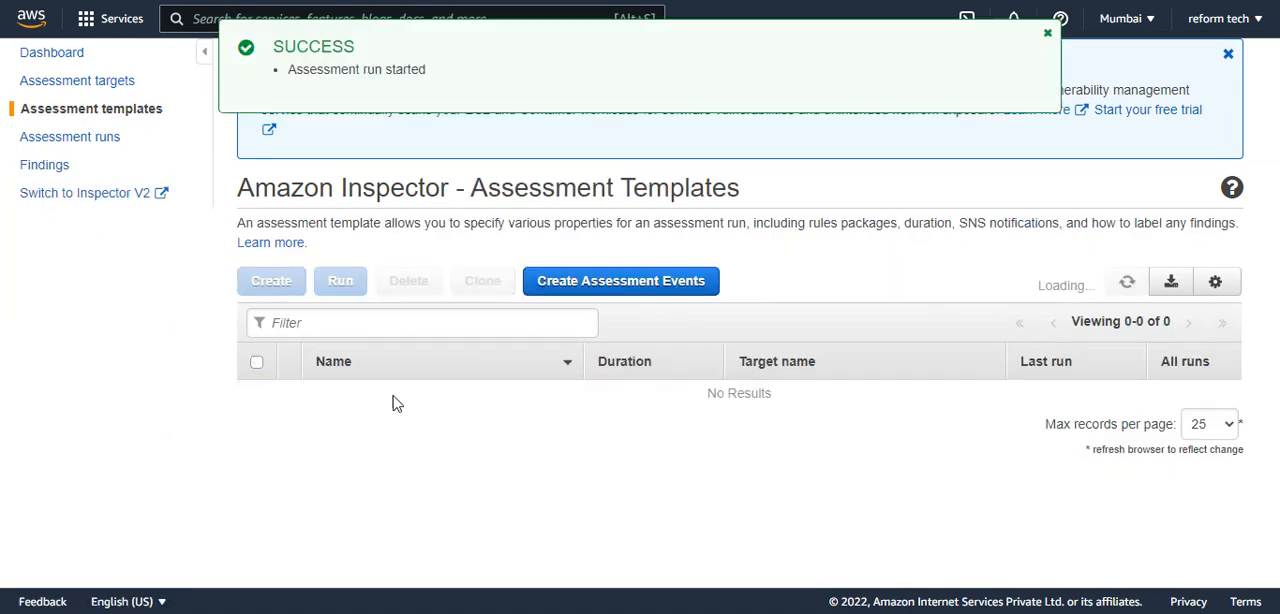
pyautogui.click(1046, 38)
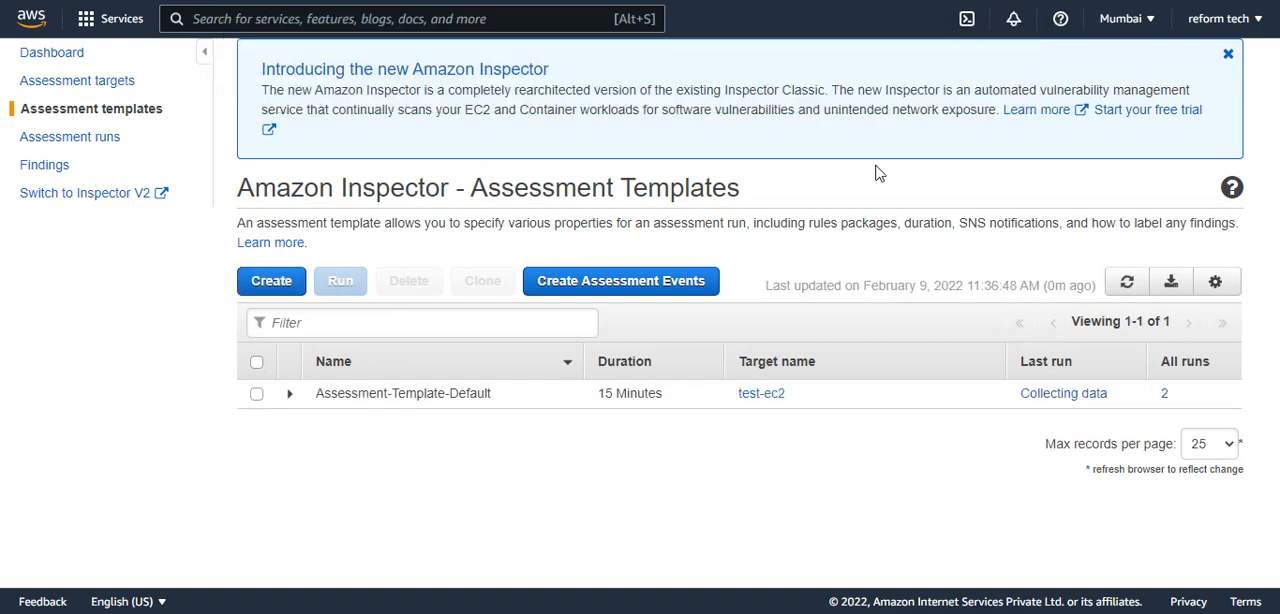
# Check the new run's status in the assessment templates and assessment runs lists, refreshing until its analysis is complete.
pyautogui.click(1127, 284)
pyautogui.click(1127, 286)
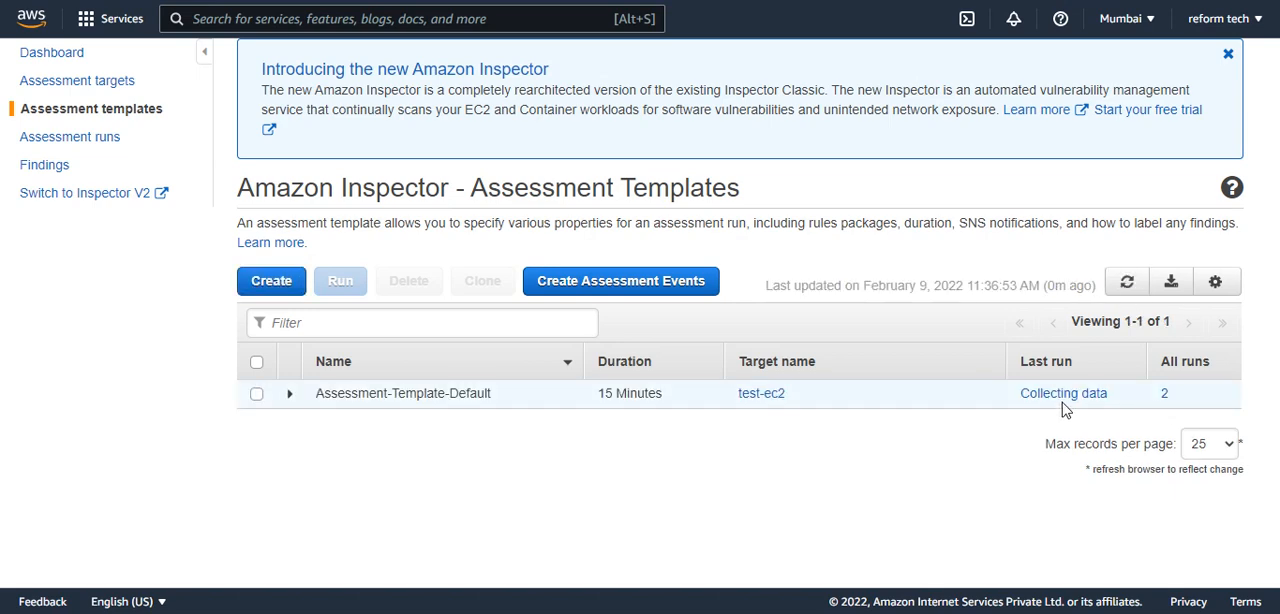
pyautogui.click(1123, 290)
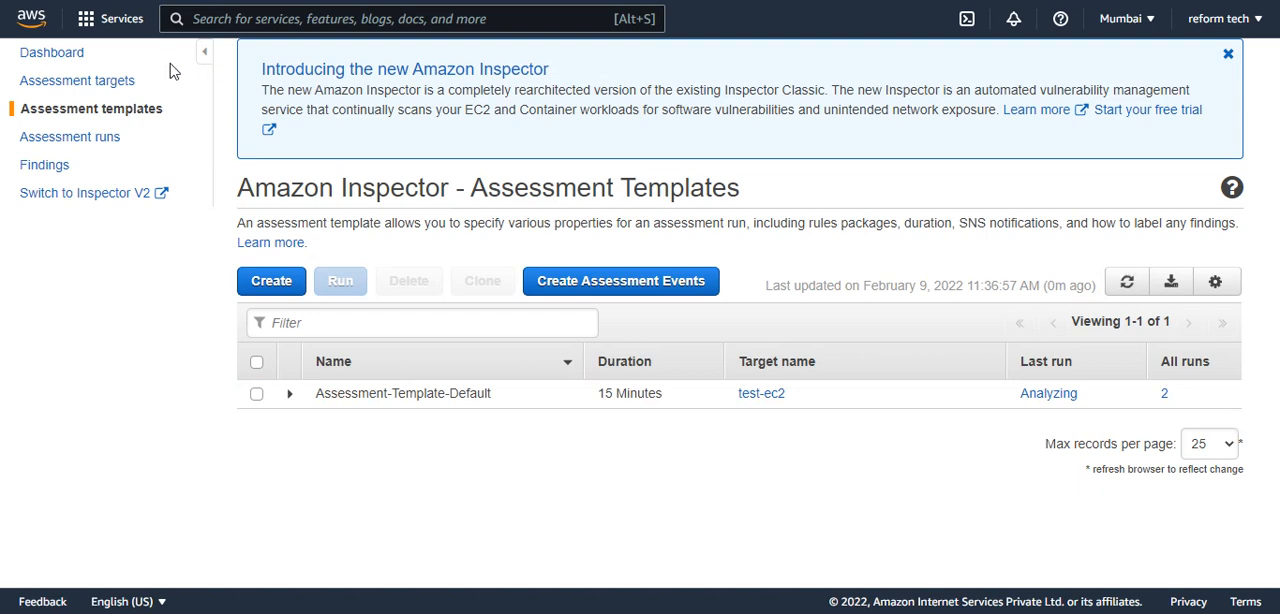
pyautogui.click(75, 140)
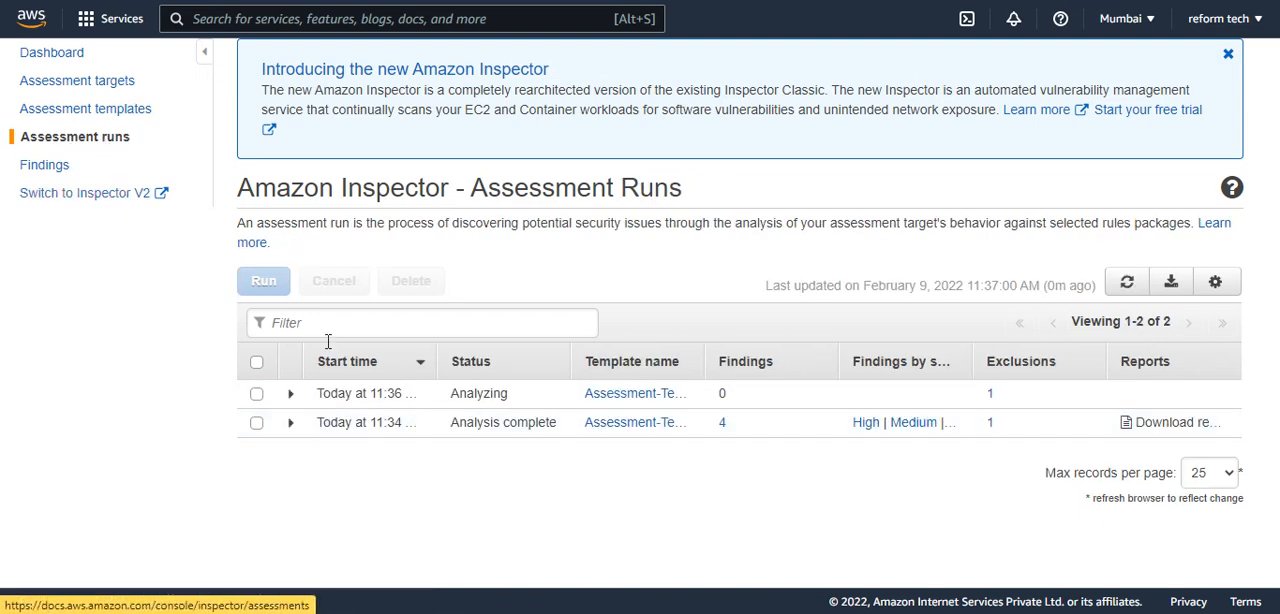
pyautogui.moveTo(322, 422); pyautogui.dragTo(395, 421)
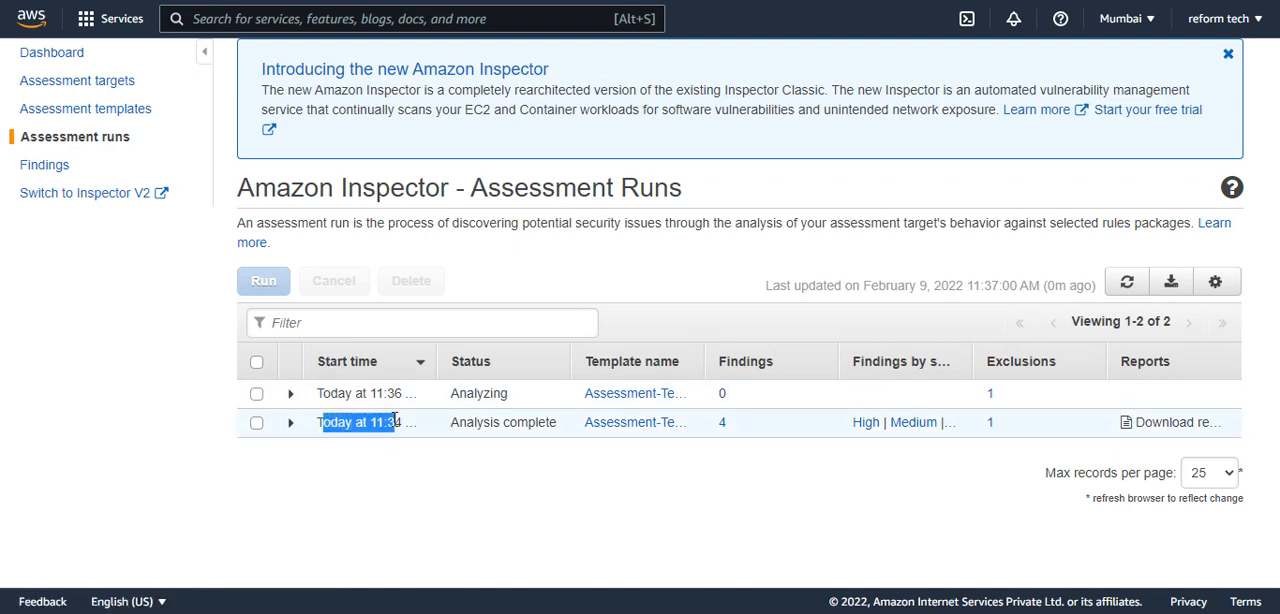
pyautogui.moveTo(737, 423); pyautogui.dragTo(718, 423)
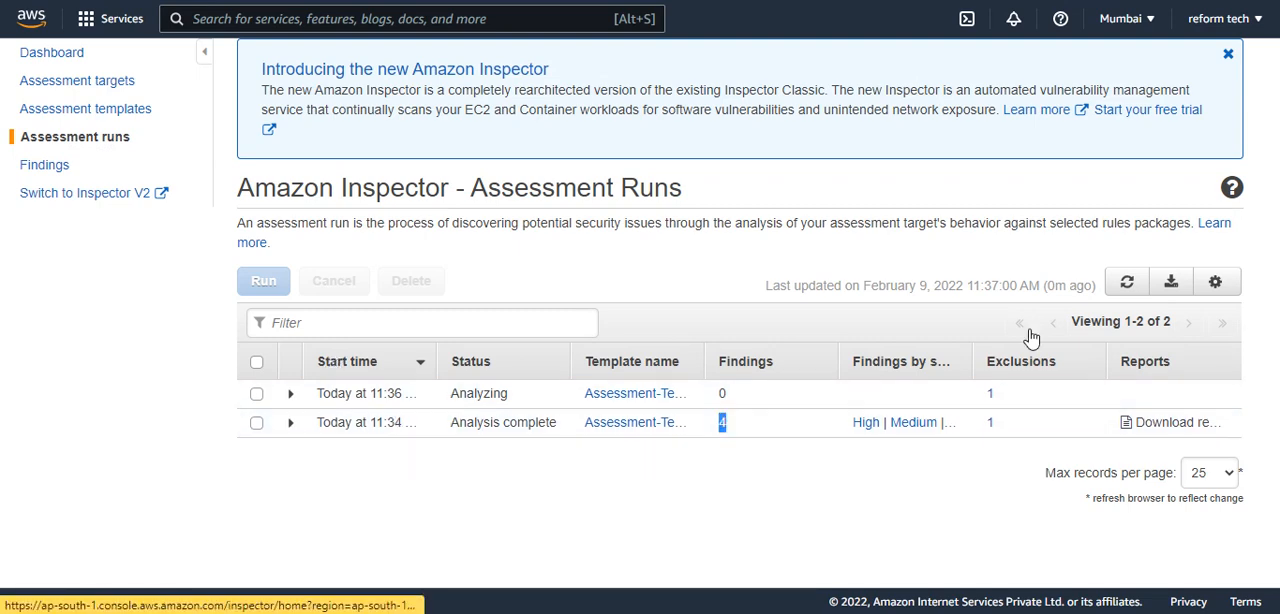
pyautogui.click(1126, 281)
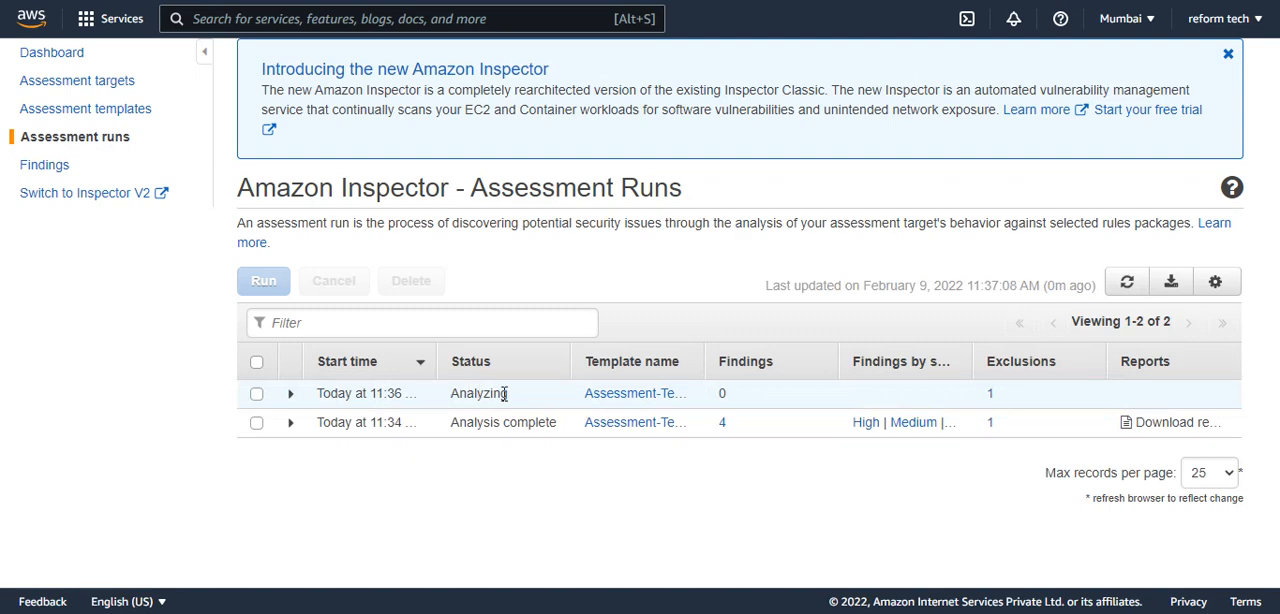
pyautogui.click(1124, 282)
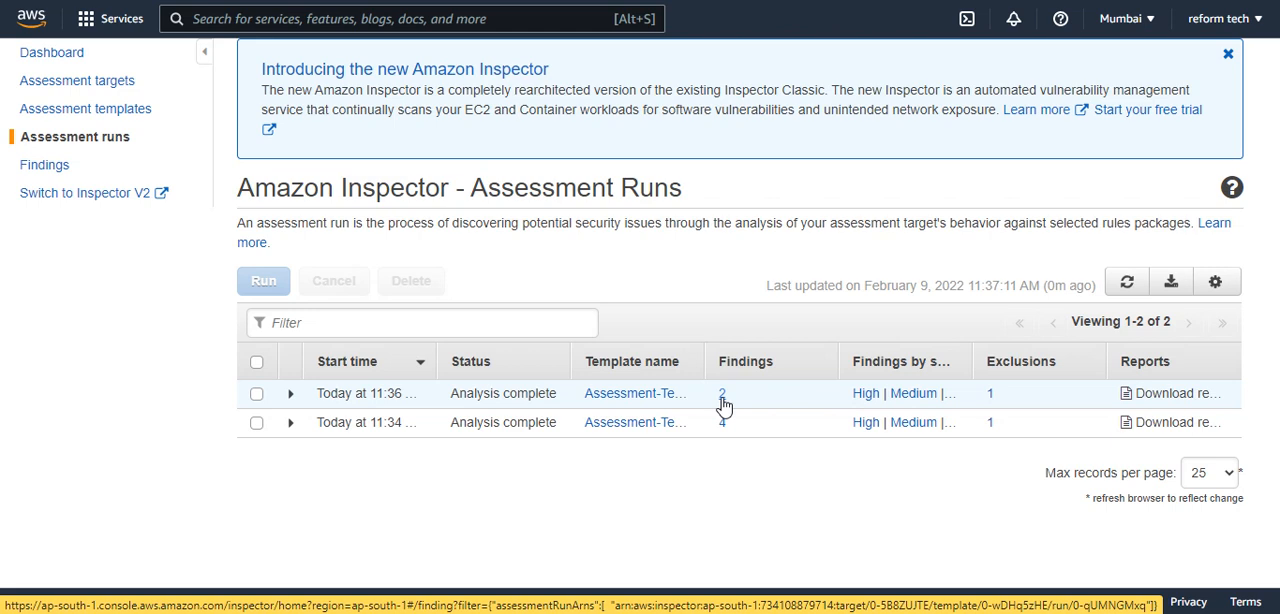
# Open the newest run's findings and examine the severities of the remaining findings and the Informational finding's details.
pyautogui.click(291, 396)
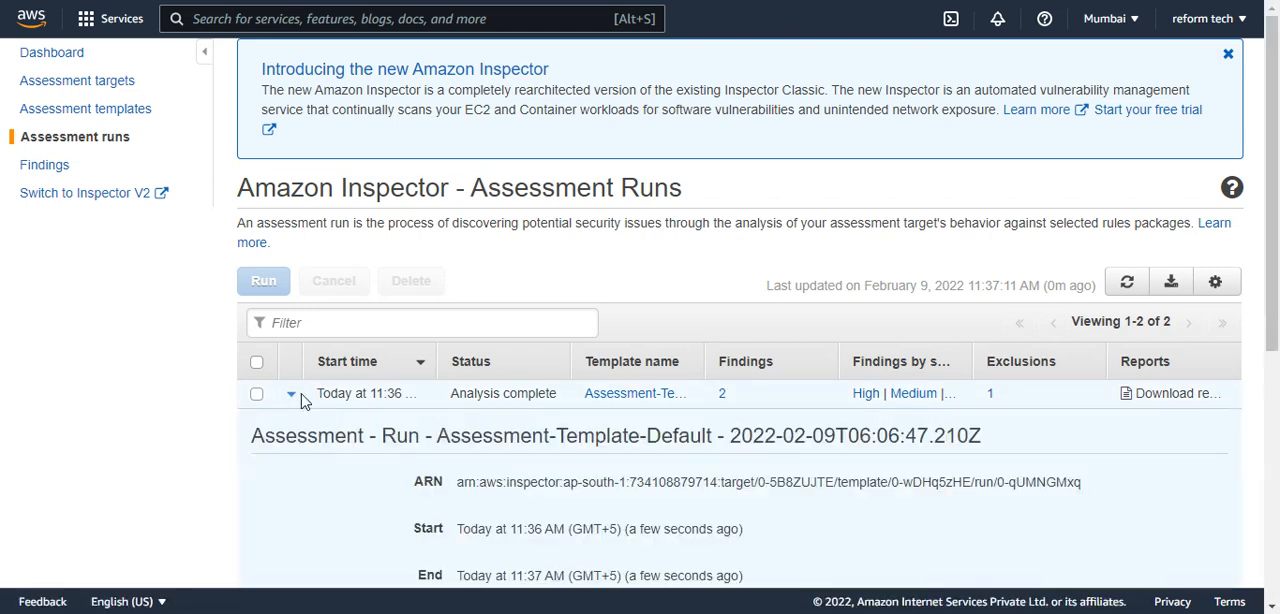
pyautogui.click(722, 396)
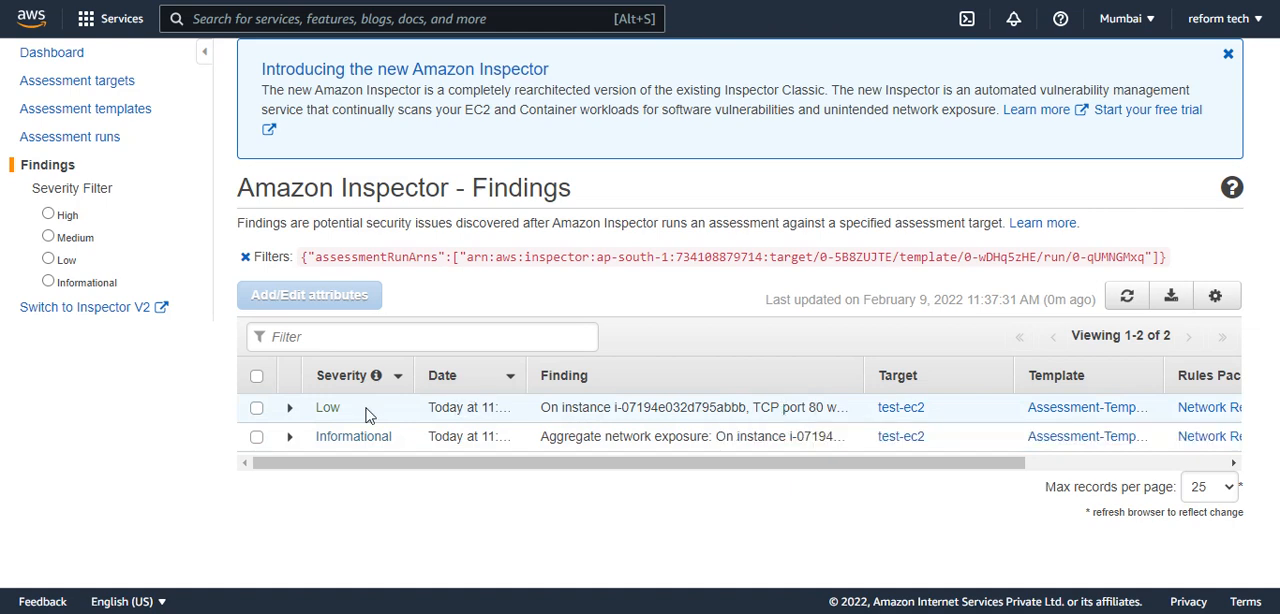
pyautogui.moveTo(368, 412); pyautogui.dragTo(336, 408)
pyautogui.click(286, 448)
pyautogui.click(286, 448)
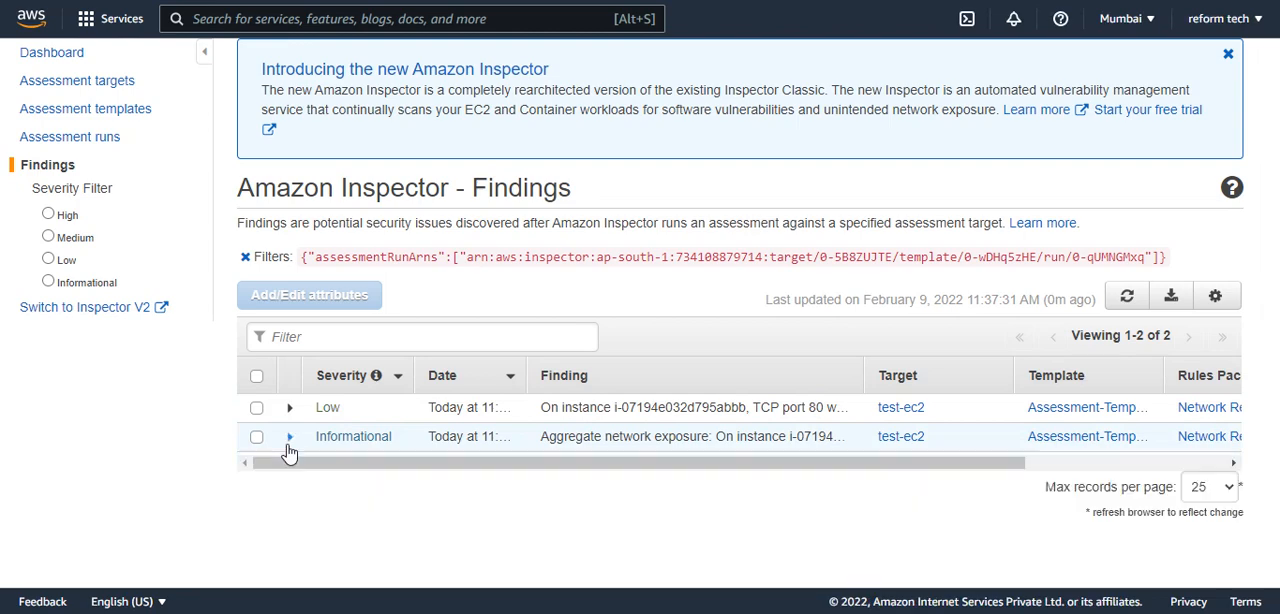
pyautogui.click(288, 450)
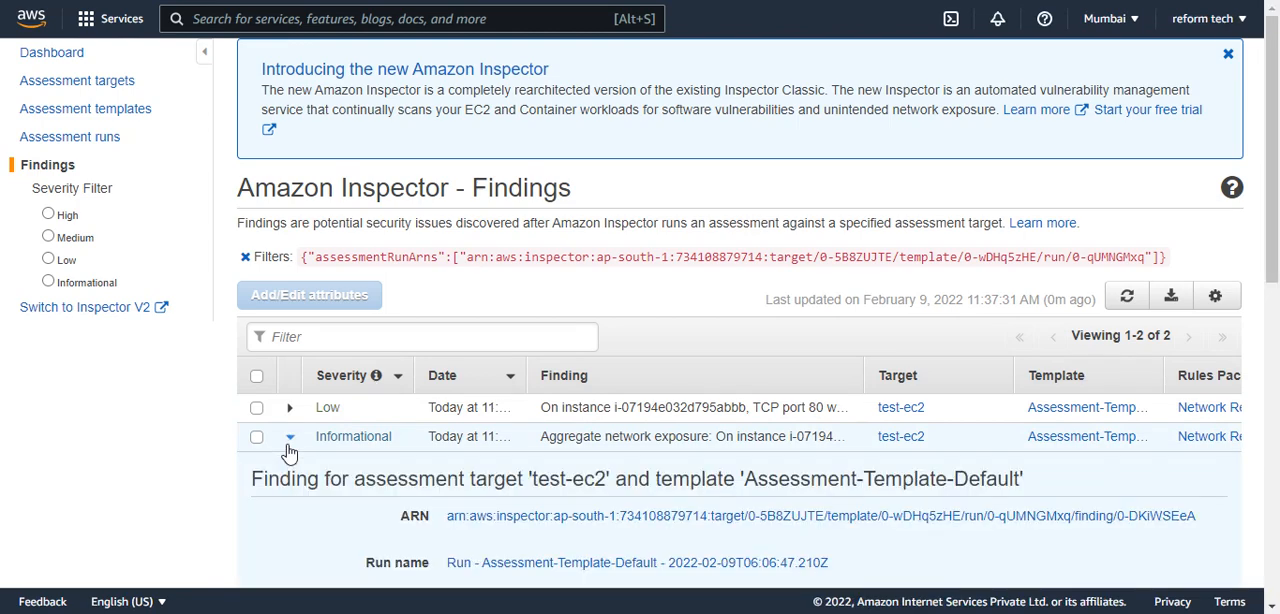
pyautogui.click(289, 450)
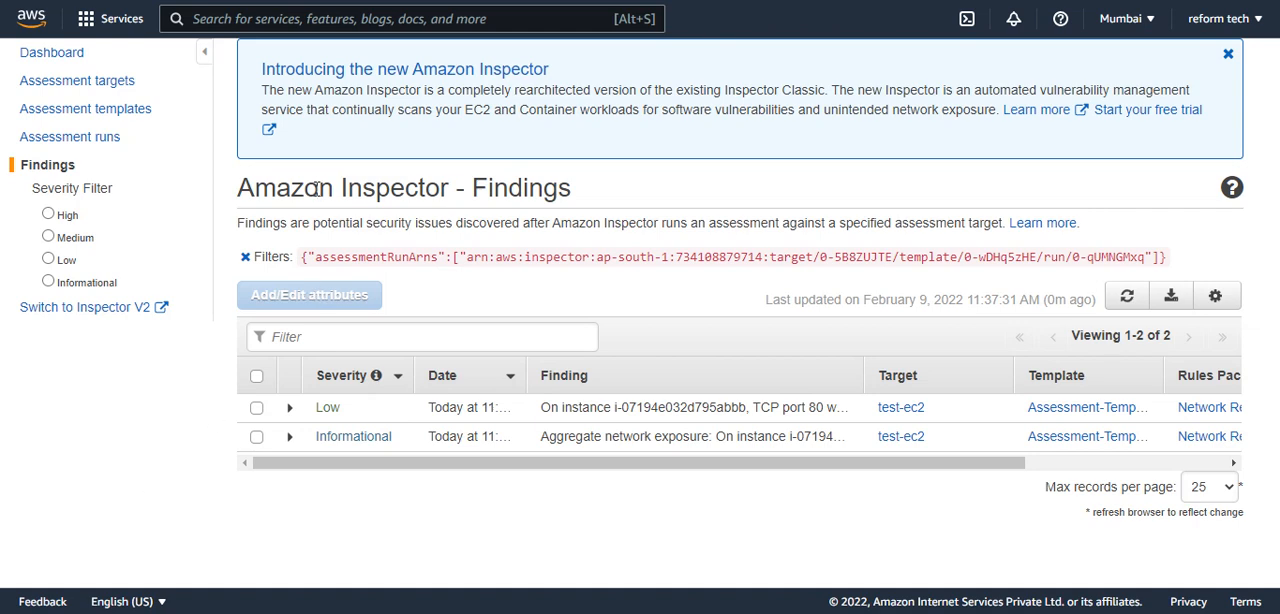
pyautogui.moveTo(319, 188); pyautogui.dragTo(404, 188)
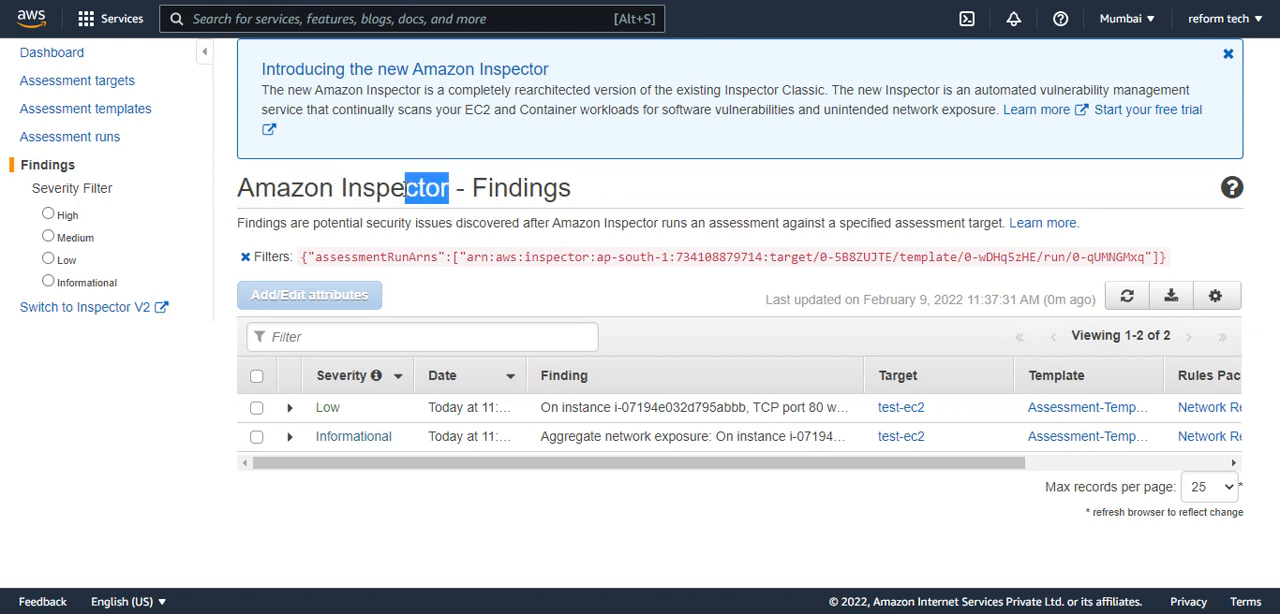